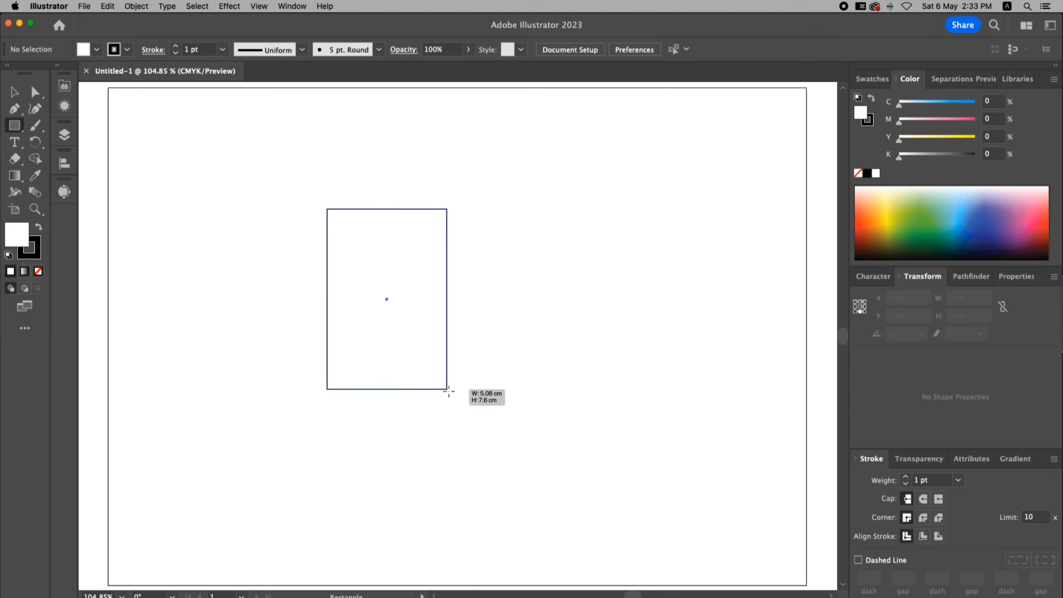
Center the drawn rectangle horizontally and vertically on the artboard
{"action": "key", "text": "v"}
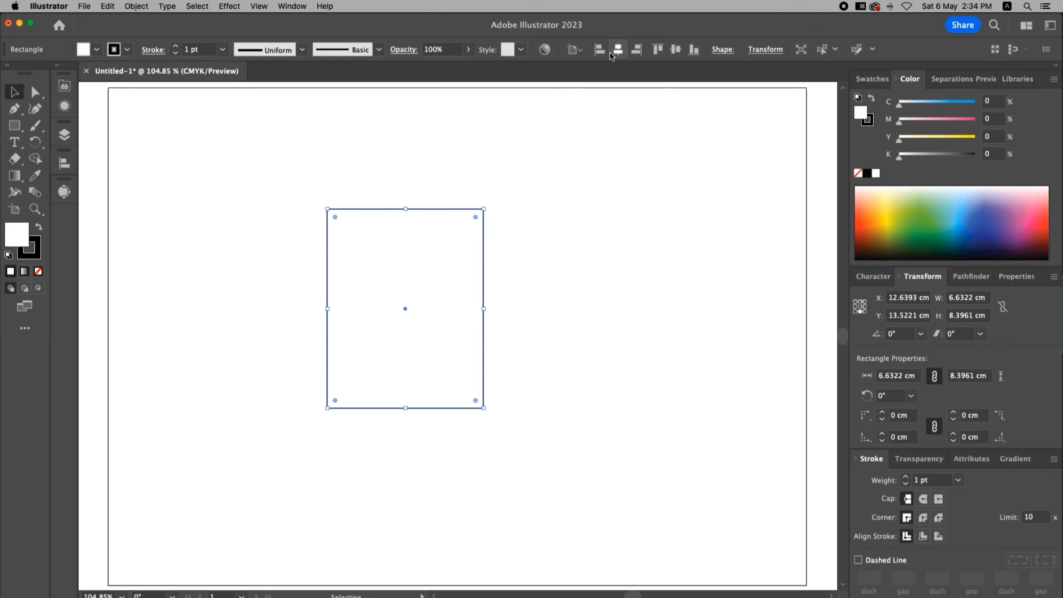
{"action": "left_click", "coordinate": [615, 52]}
{"action": "left_click", "coordinate": [675, 49]}
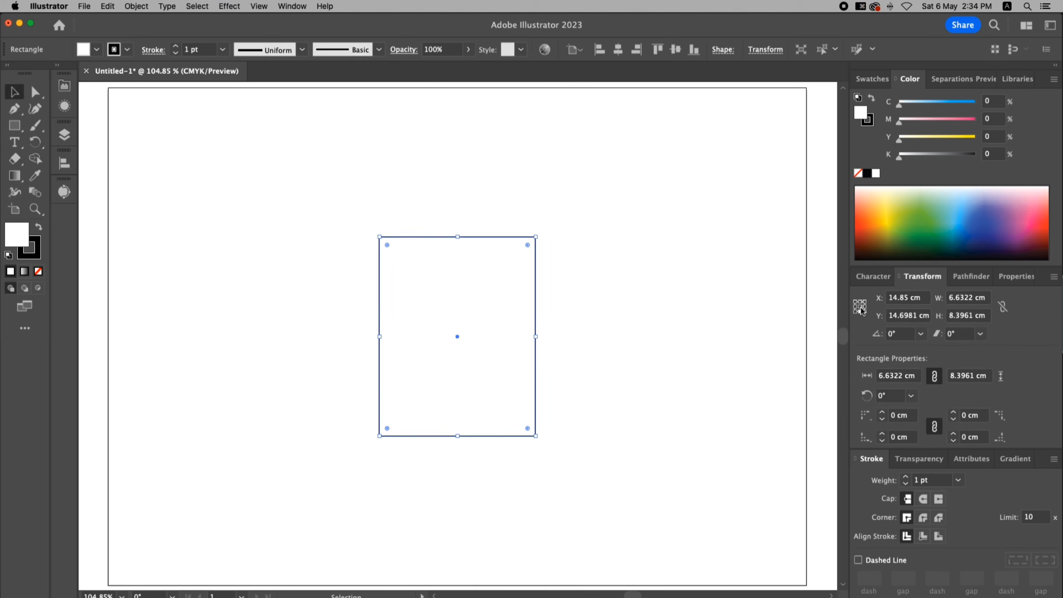
Resize the rectangle from its center to 10 cm wide and 18 cm high
{"action": "double_click", "coordinate": [974, 297]}
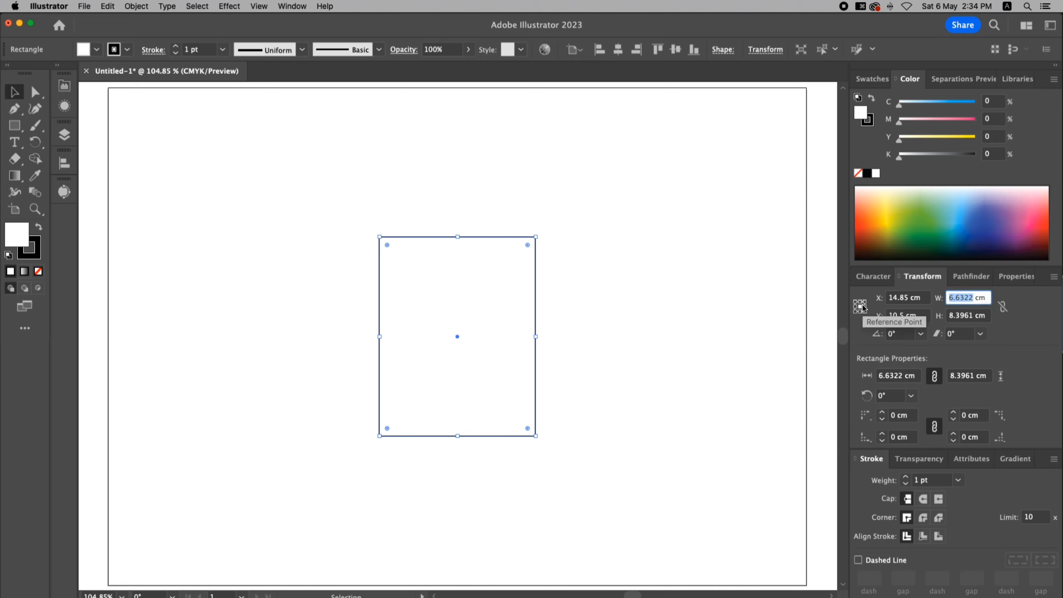
{"action": "type", "text": "10"}
{"action": "key", "text": "Return"}
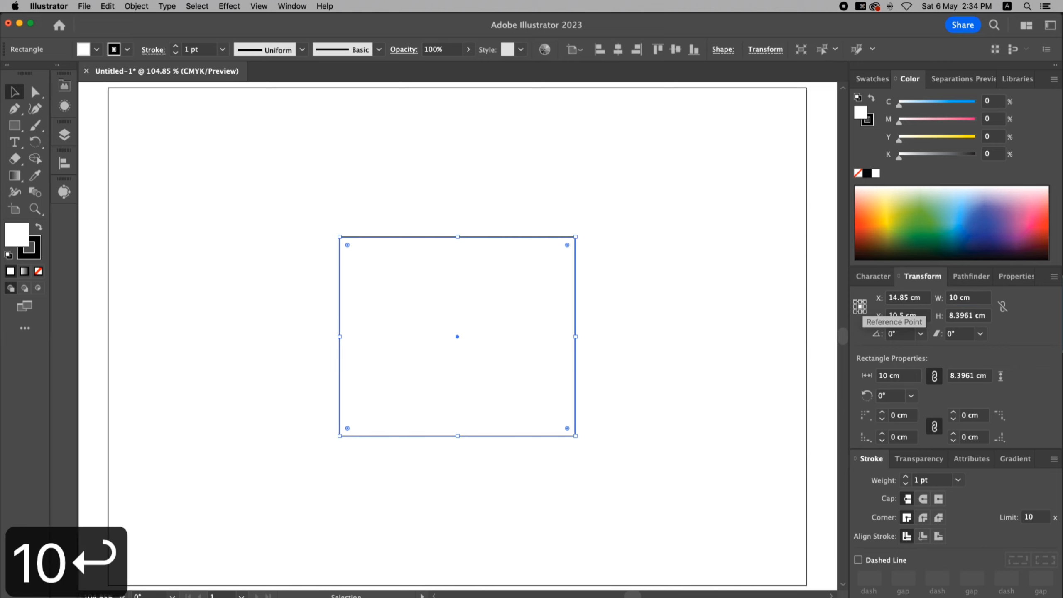
{"action": "double_click", "coordinate": [968, 315]}
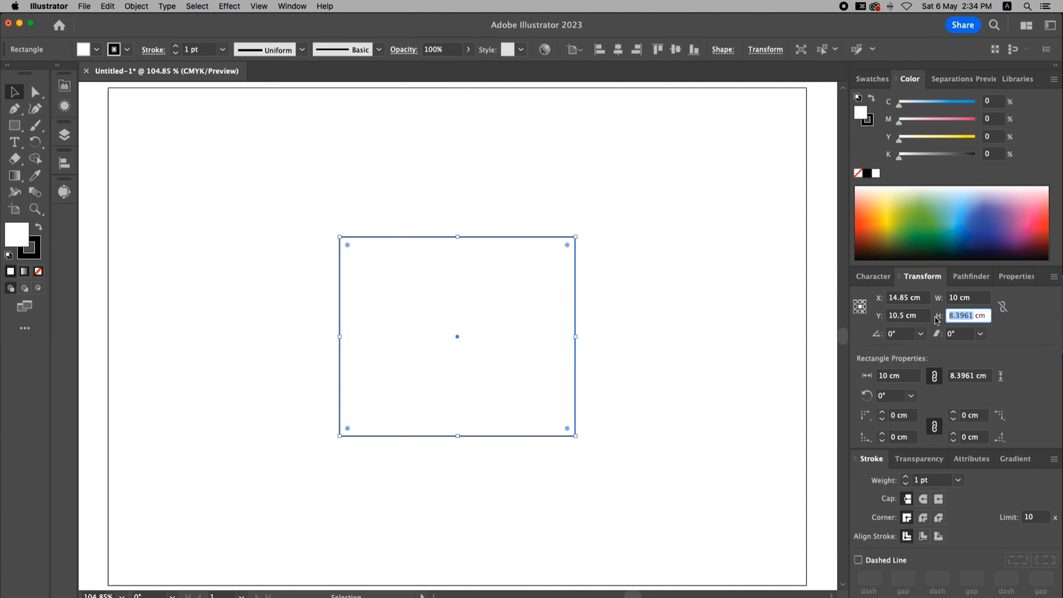
{"action": "type", "text": "18"}
{"action": "key", "text": "Return"}
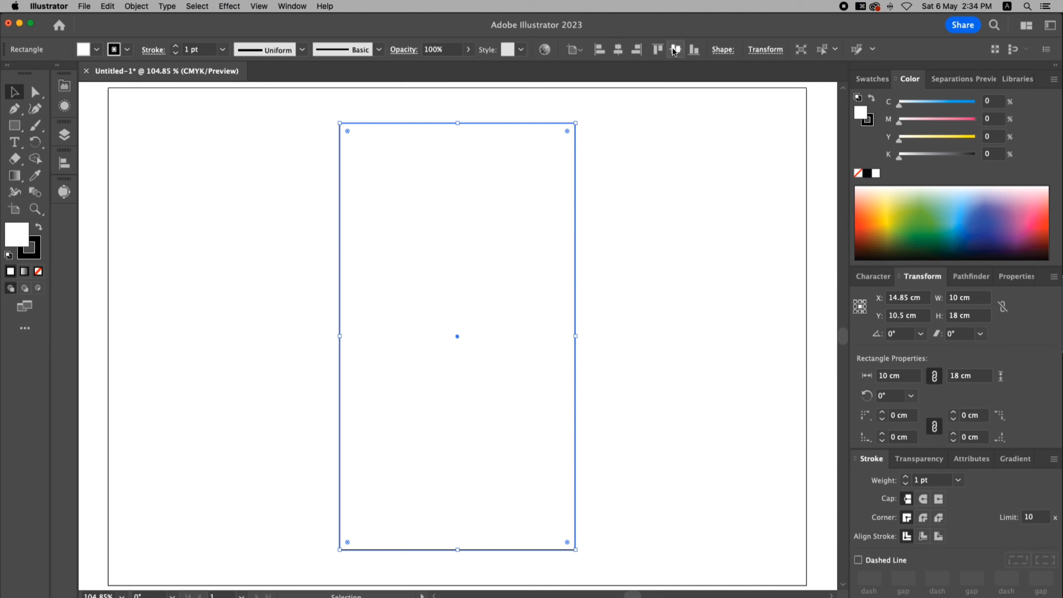
Remove the rectangle's fill, give it a red stroke, and deselect it
{"action": "left_click", "coordinate": [858, 175]}
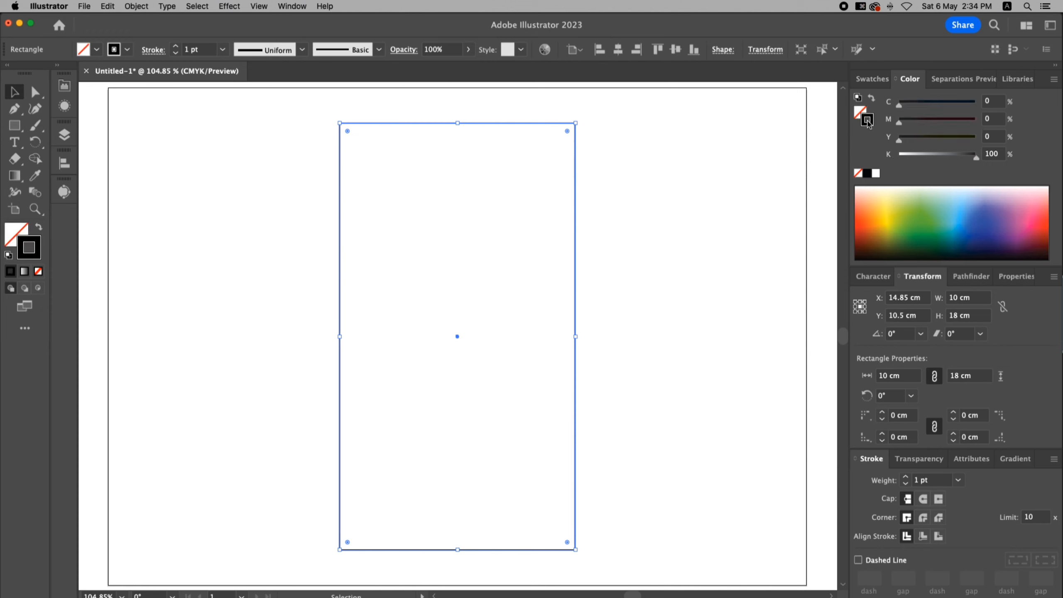
{"action": "left_click", "coordinate": [872, 78]}
{"action": "left_click", "coordinate": [897, 122]}
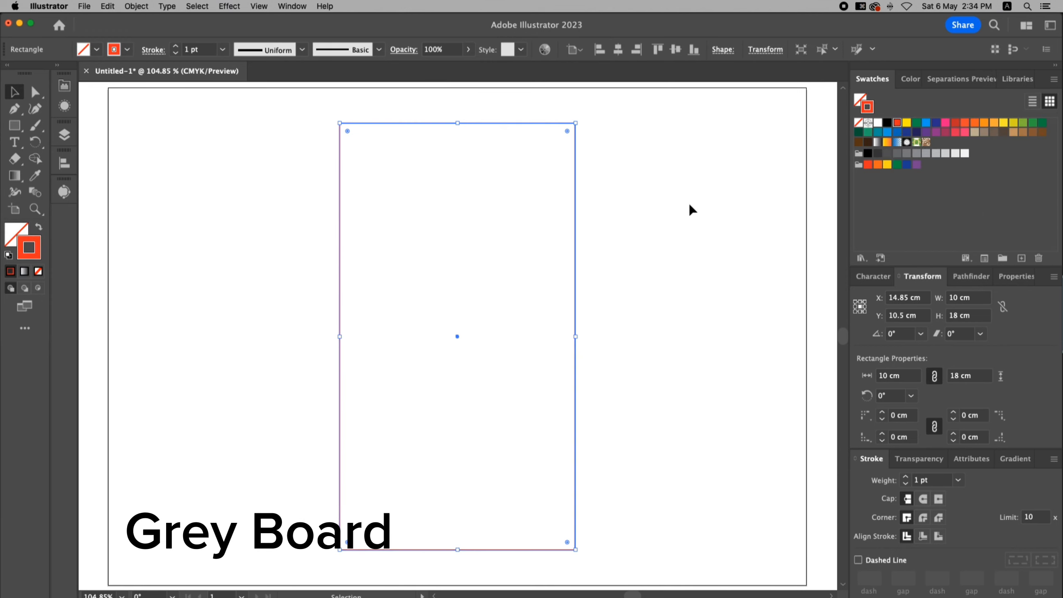
{"action": "left_click", "coordinate": [689, 203]}
{"action": "left_click_drag", "start_coordinate": [421, 109], "coordinate": [448, 159]}
{"action": "left_click", "coordinate": [597, 269]}
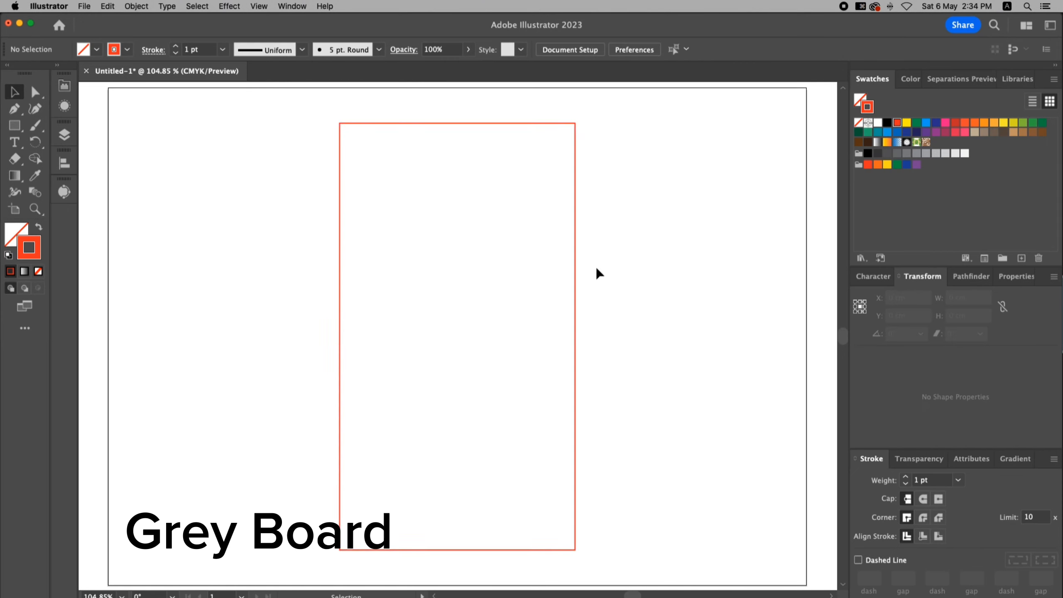
Duplicate the rectangle against its left edge and set the copy's width to 3 cm, keeping the shared edge fixed
{"action": "left_click_drag", "start_coordinate": [578, 266], "coordinate": [342, 245]}
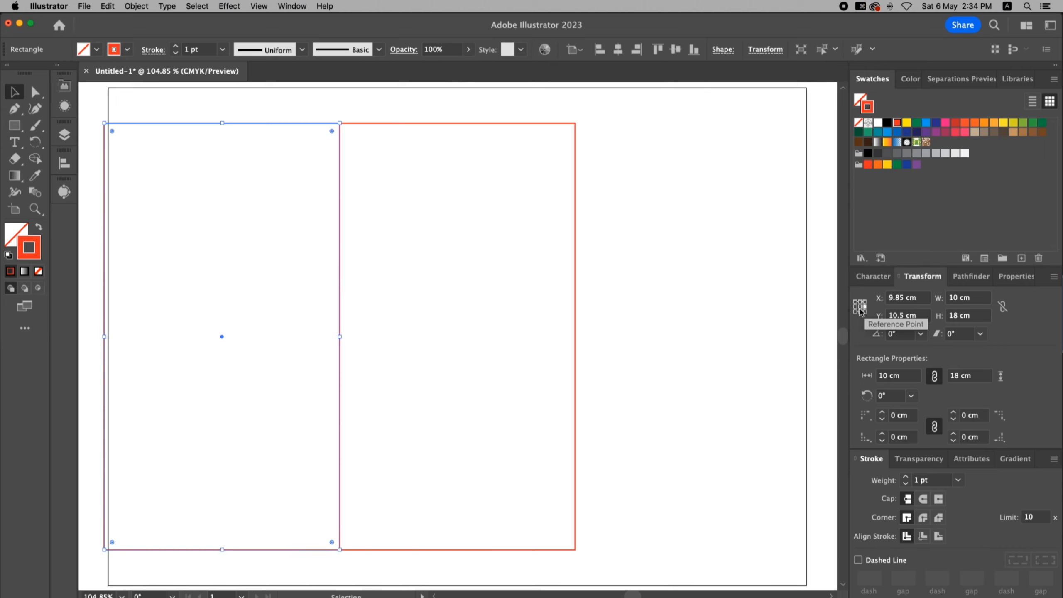
{"action": "left_click", "coordinate": [979, 298]}
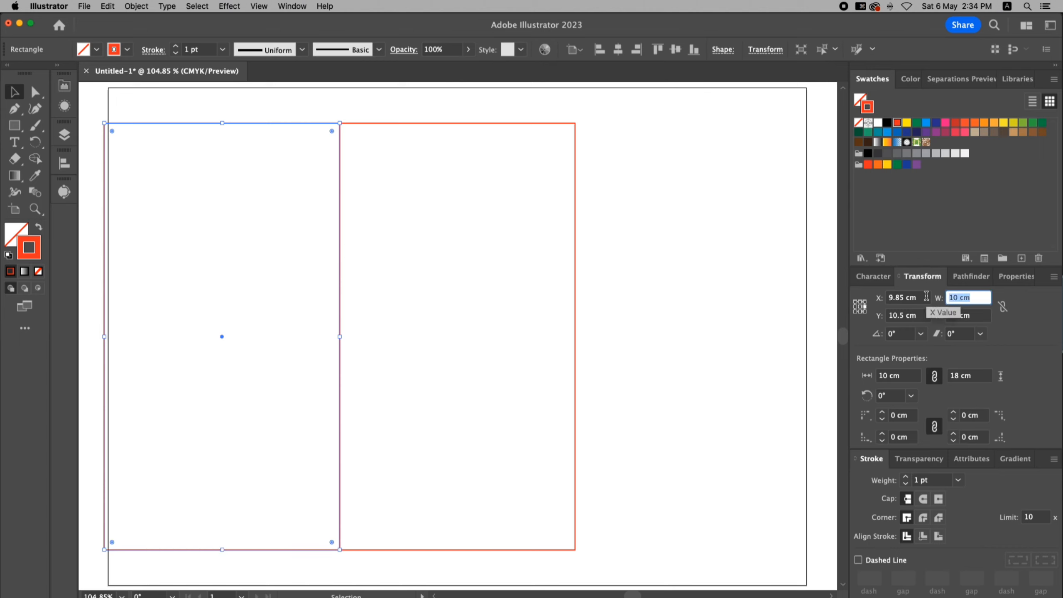
{"action": "type", "text": "3"}
{"action": "key", "text": "Return"}
{"action": "left_click", "coordinate": [667, 254]}
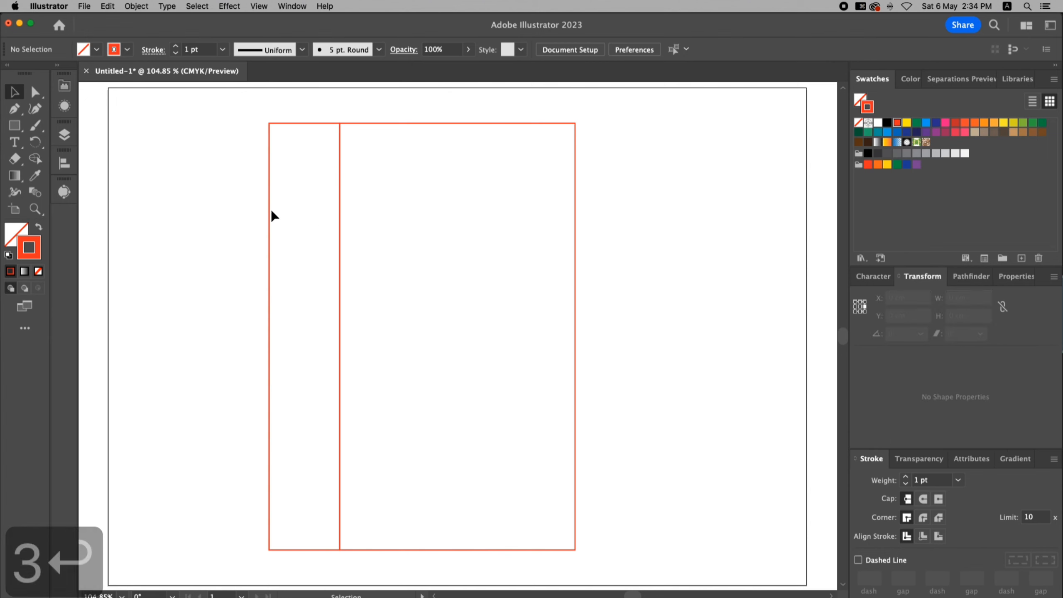
Duplicate the 3 cm left side panel against the right edge of the main panel
{"action": "left_click_drag", "start_coordinate": [272, 210], "coordinate": [579, 226]}
{"action": "key", "text": "space"}
{"action": "key", "text": "super+minus"}
{"action": "key", "text": "space"}
{"action": "left_click_drag", "start_coordinate": [380, 222], "coordinate": [600, 252]}
{"action": "left_click", "coordinate": [563, 252]}
Duplicate the main panel above its top edge and set the copy's height to 3 cm from the shared edge
{"action": "key", "text": "space"}
{"action": "left_click_drag", "start_coordinate": [529, 570], "coordinate": [549, 169]}
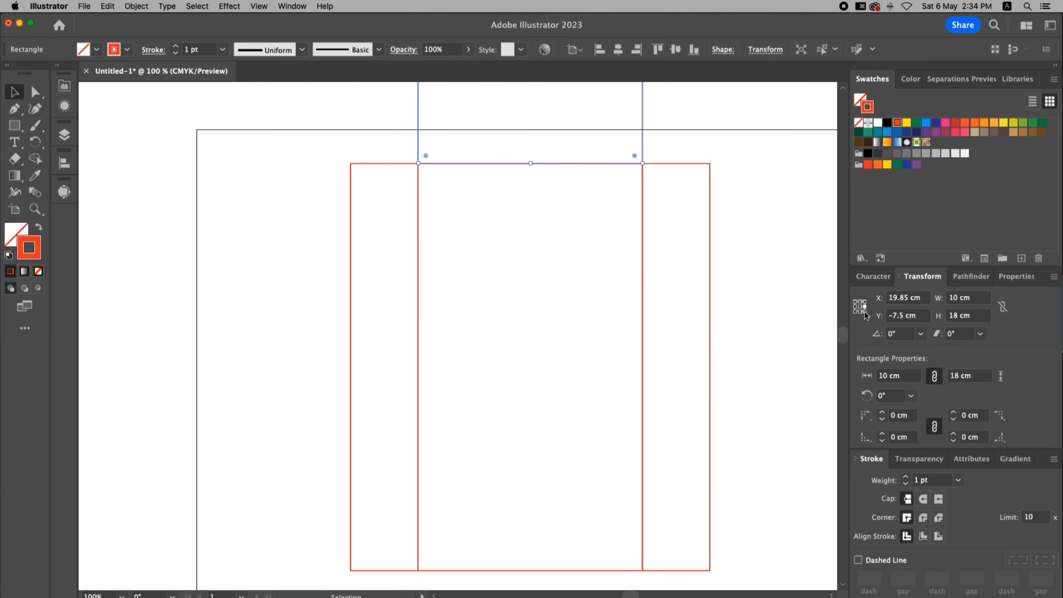
{"action": "left_click_drag", "start_coordinate": [981, 315], "coordinate": [928, 317]}
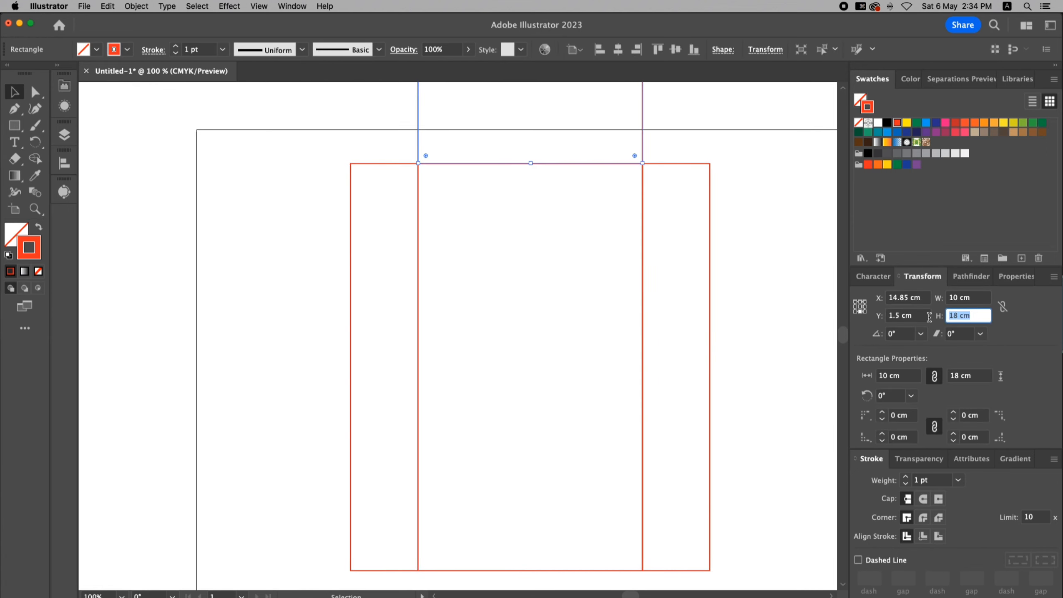
{"action": "type", "text": "3"}
{"action": "key", "text": "Return"}
{"action": "left_click", "coordinate": [741, 254]}
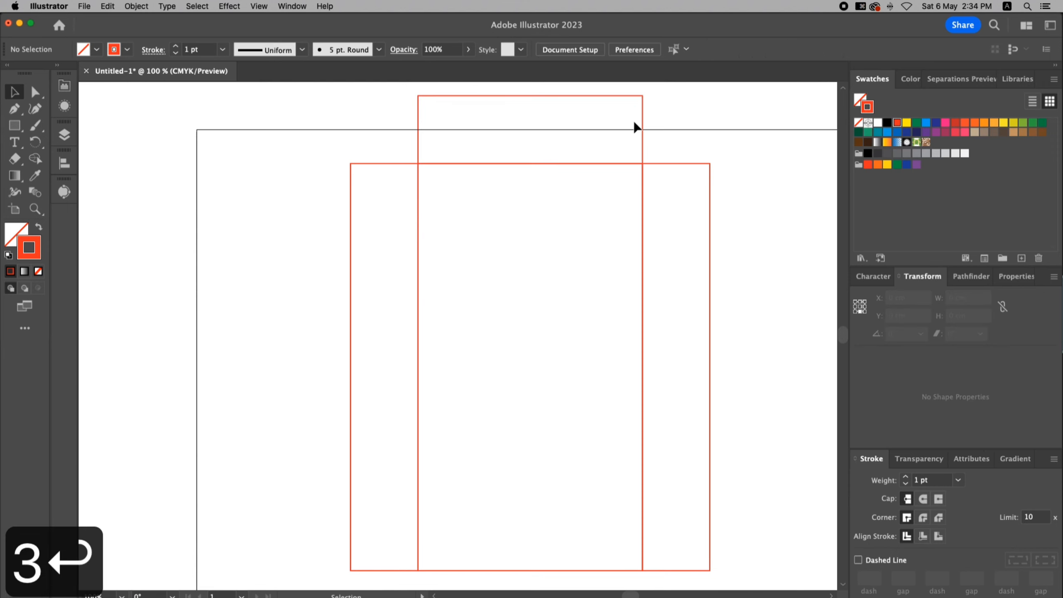
Duplicate the 3 cm top panel against the bottom edge of the main panel
{"action": "left_click_drag", "start_coordinate": [620, 96], "coordinate": [624, 572]}
{"action": "key", "text": "super+minus"}
{"action": "key", "text": "super+minus"}
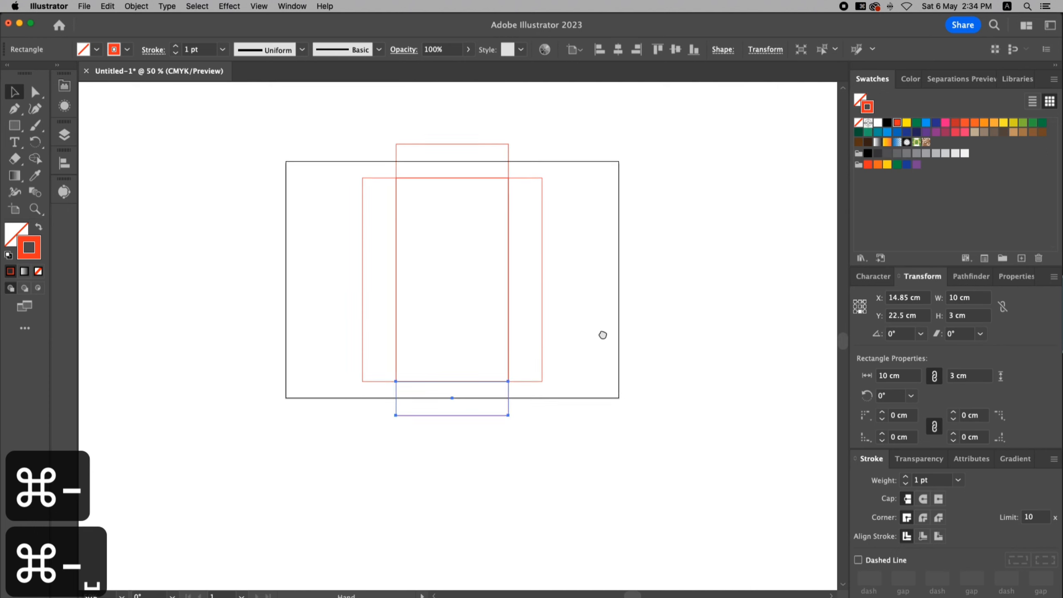
{"action": "left_click", "coordinate": [598, 367]}
Enlarge the artboard around its center to about 42.7 by 30.2 cm, and extend its right edge further outward
{"action": "key", "text": "shift+o"}
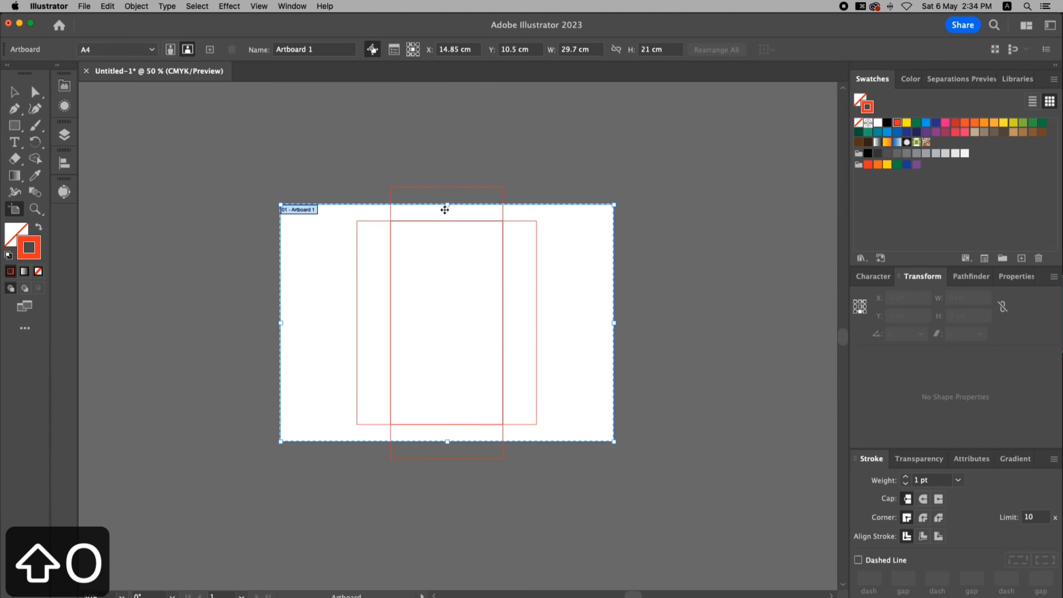
{"action": "left_click_drag", "start_coordinate": [449, 207], "coordinate": [446, 153]}
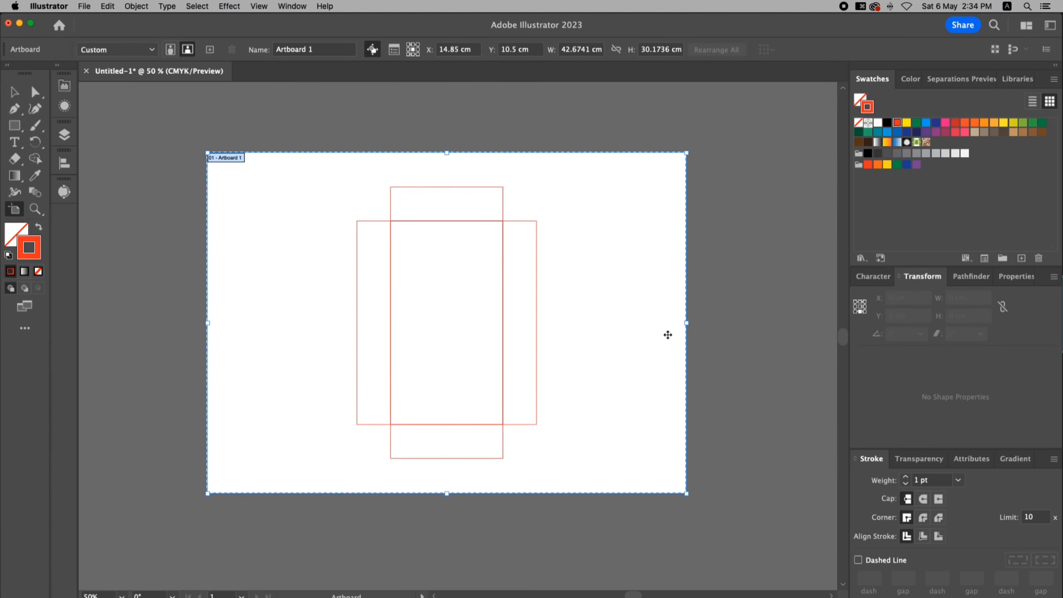
{"action": "left_click_drag", "start_coordinate": [689, 324], "coordinate": [771, 325]}
{"action": "key", "text": "v"}
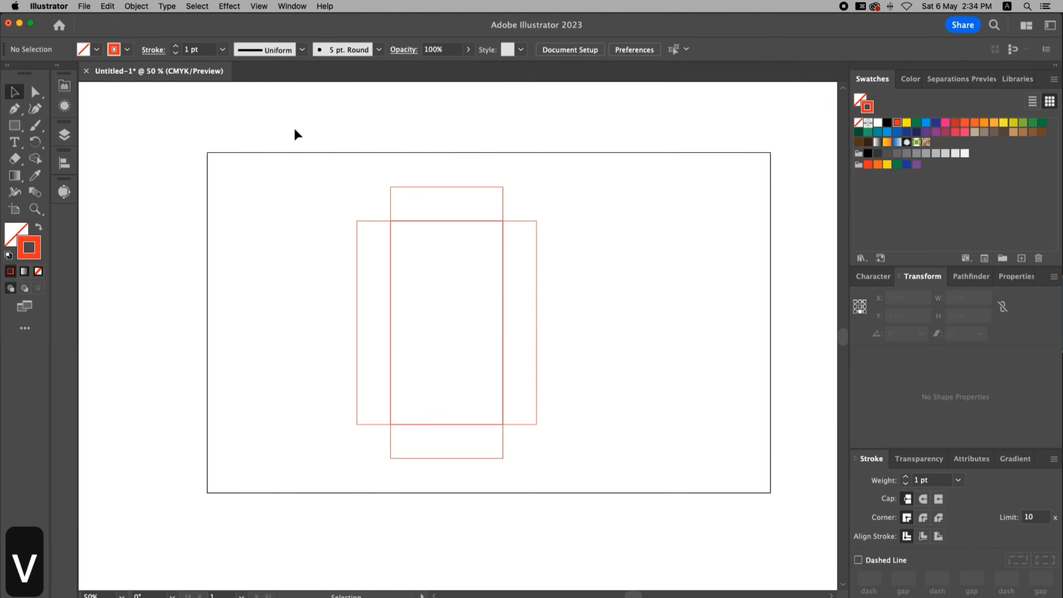
Select the whole five-panel box layout and move it to the left part of the artboard
{"action": "key", "text": "super+a"}
{"action": "left_click_drag", "start_coordinate": [538, 422], "coordinate": [435, 419]}
{"action": "key", "text": "space"}
{"action": "left_click_drag", "start_coordinate": [492, 392], "coordinate": [454, 390]}
{"action": "left_click", "coordinate": [408, 389]}
{"action": "key", "text": "space"}
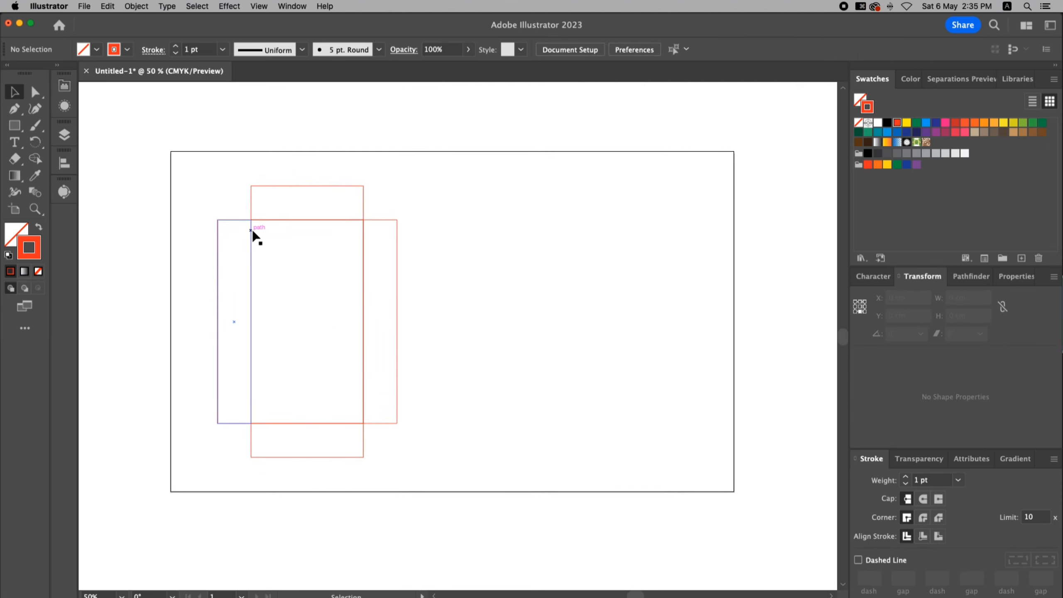
{"action": "key", "text": "space"}
{"action": "left_click_drag", "start_coordinate": [408, 199], "coordinate": [409, 201]}
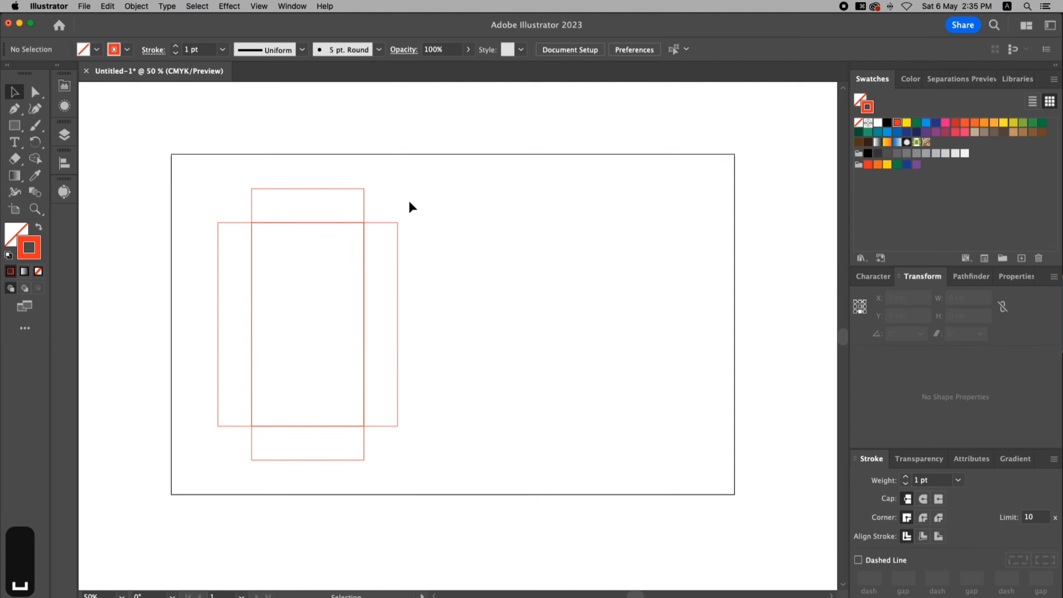
Duplicate the layout's main center panel into the empty right part of the artboard
{"action": "key", "text": "z"}
{"action": "left_click_drag", "start_coordinate": [176, 148], "coordinate": [669, 497]}
{"action": "key", "text": "v"}
{"action": "left_click", "coordinate": [197, 194]}
{"action": "key", "text": "super+2"}
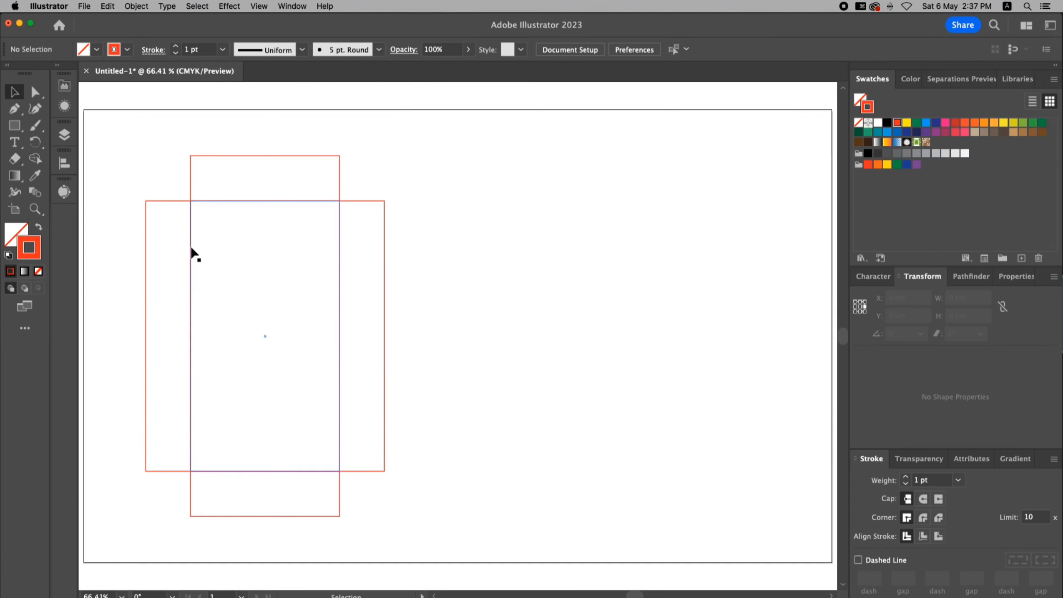
{"action": "left_click_drag", "start_coordinate": [190, 251], "coordinate": [562, 261]}
{"action": "left_click", "coordinate": [543, 236]}
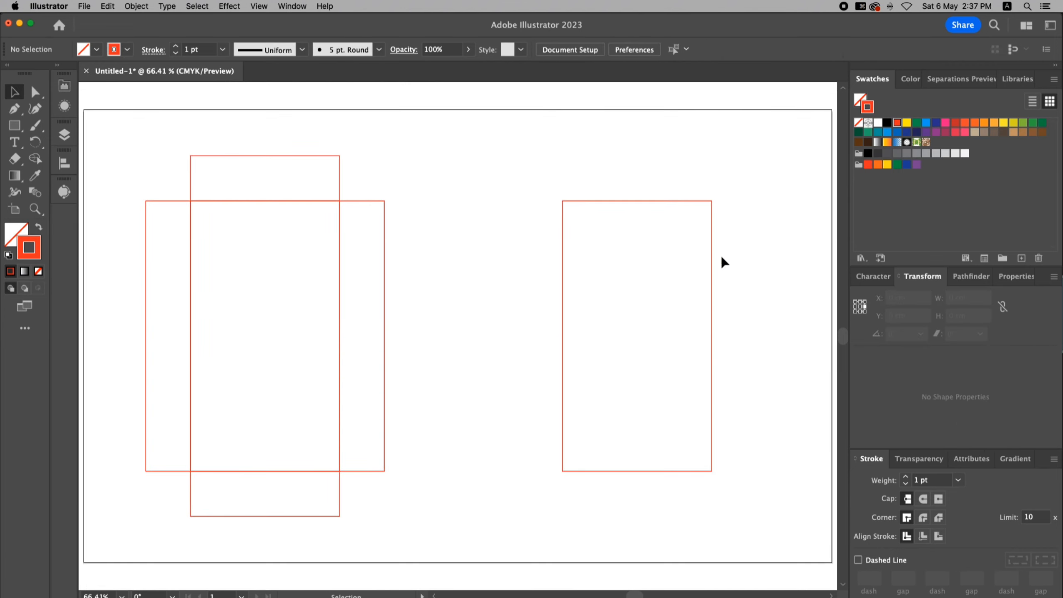
Duplicate the separate panel against its left edge and set the copy's width to 3 cm, keeping the shared edge fixed
{"action": "left_click_drag", "start_coordinate": [712, 260], "coordinate": [564, 257]}
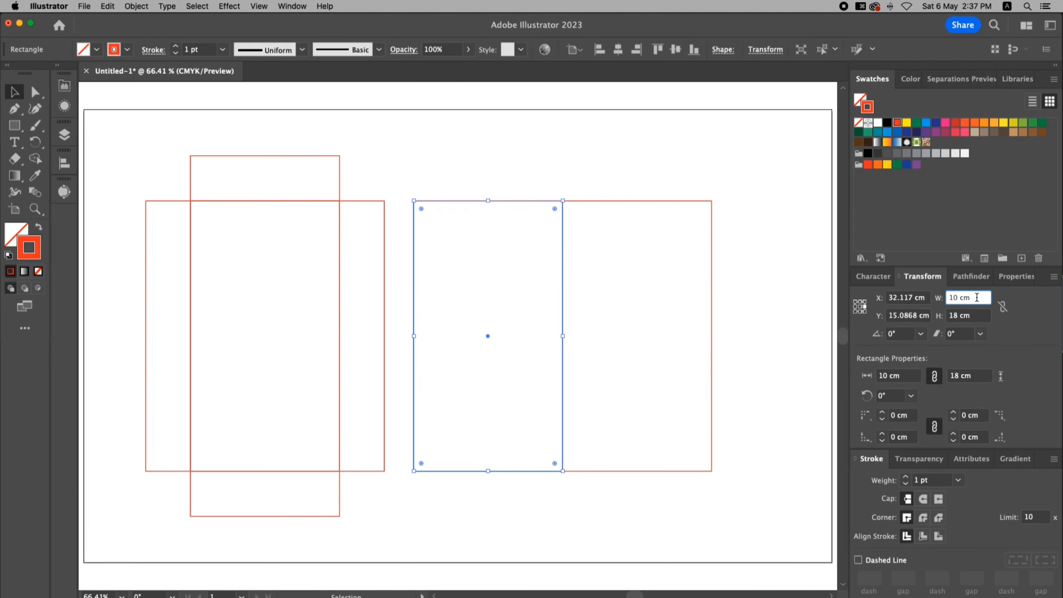
{"action": "type", "text": "3"}
{"action": "key", "text": "Return"}
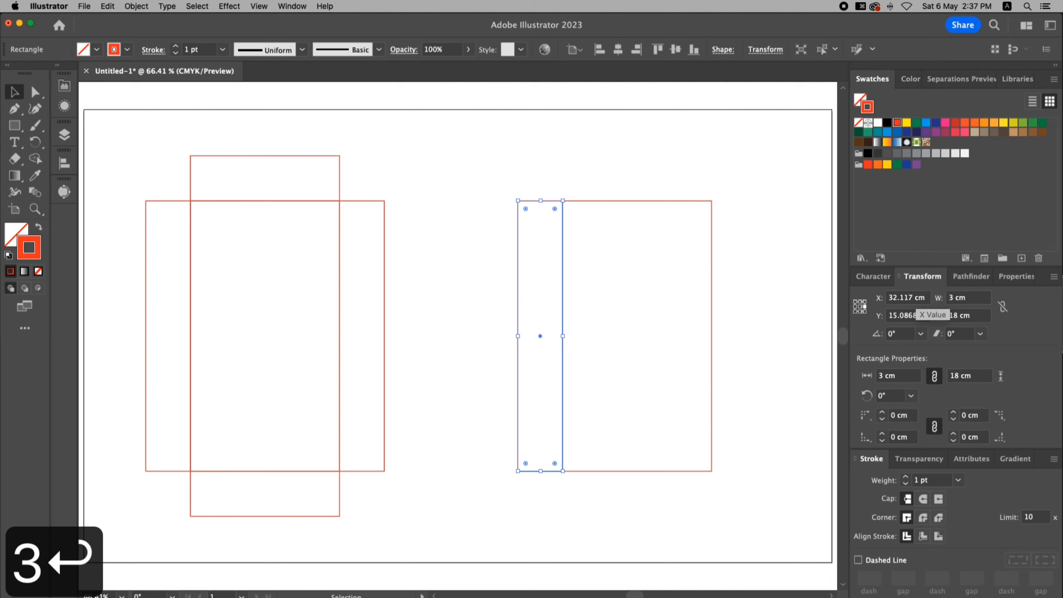
{"action": "left_click", "coordinate": [740, 298]}
Duplicate the new 3 cm panel against its left edge and set the copy's width to 0.25 cm
{"action": "key", "text": "space"}
{"action": "left_click_drag", "start_coordinate": [755, 299], "coordinate": [713, 299]}
{"action": "left_click_drag", "start_coordinate": [509, 183], "coordinate": [480, 204]}
{"action": "left_click", "coordinate": [536, 176]}
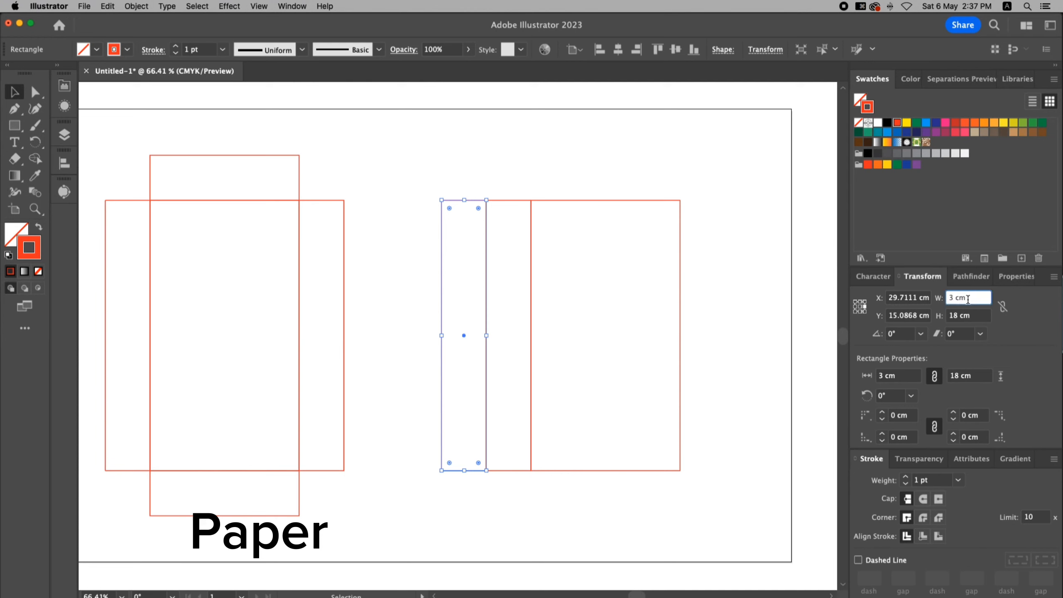
{"action": "type", "text": "0.25"}
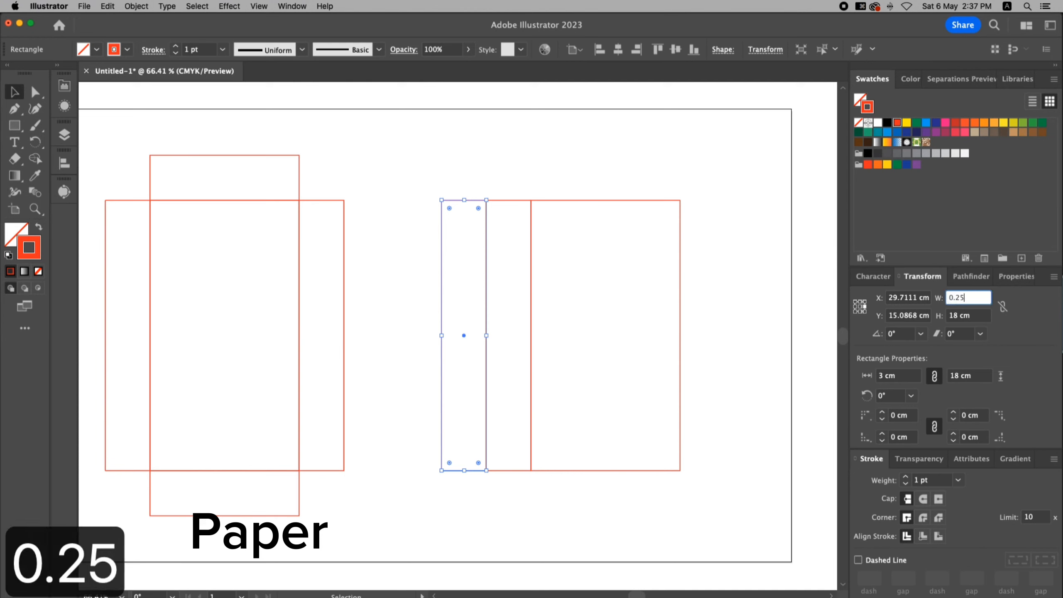
{"action": "key", "text": "Return"}
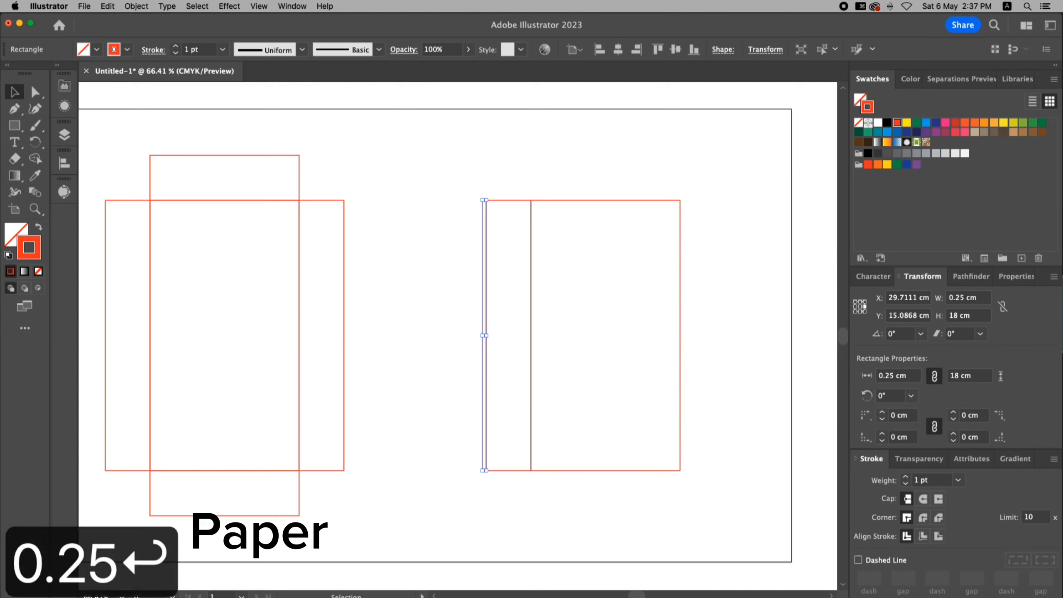
{"action": "left_click", "coordinate": [742, 285]}
Duplicate the 3 cm panel to the left of the narrow strip and reduce the copy's height by 4 mm
{"action": "key", "text": "z"}
{"action": "left_click_drag", "start_coordinate": [301, 169], "coordinate": [818, 355]}
{"action": "key", "text": "v"}
{"action": "key", "text": "space"}
{"action": "left_click_drag", "start_coordinate": [487, 279], "coordinate": [566, 266]}
{"action": "left_click_drag", "start_coordinate": [453, 234], "coordinate": [386, 233]}
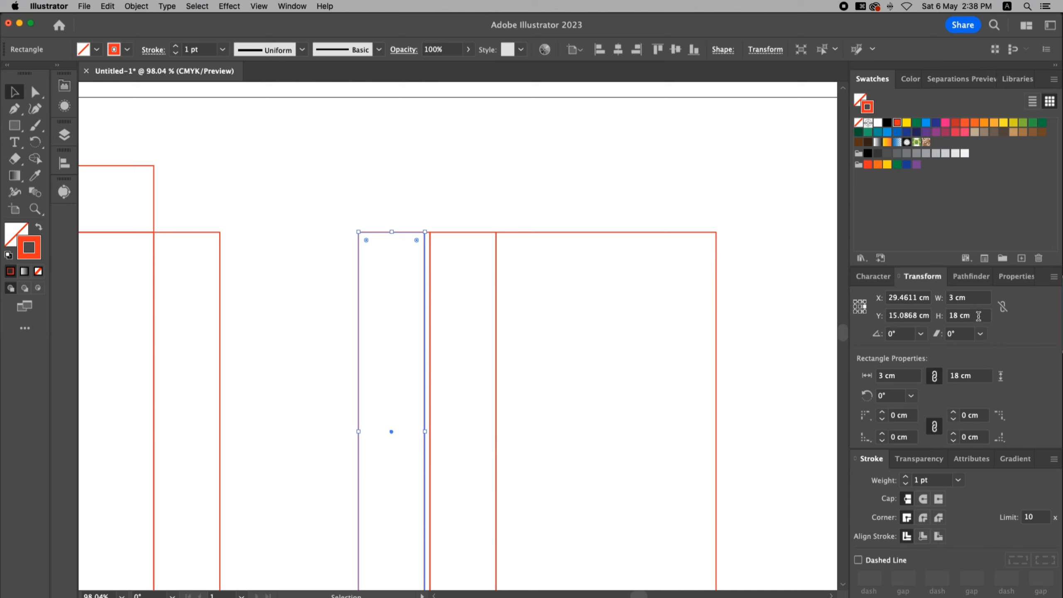
{"action": "type", "text": "-"}
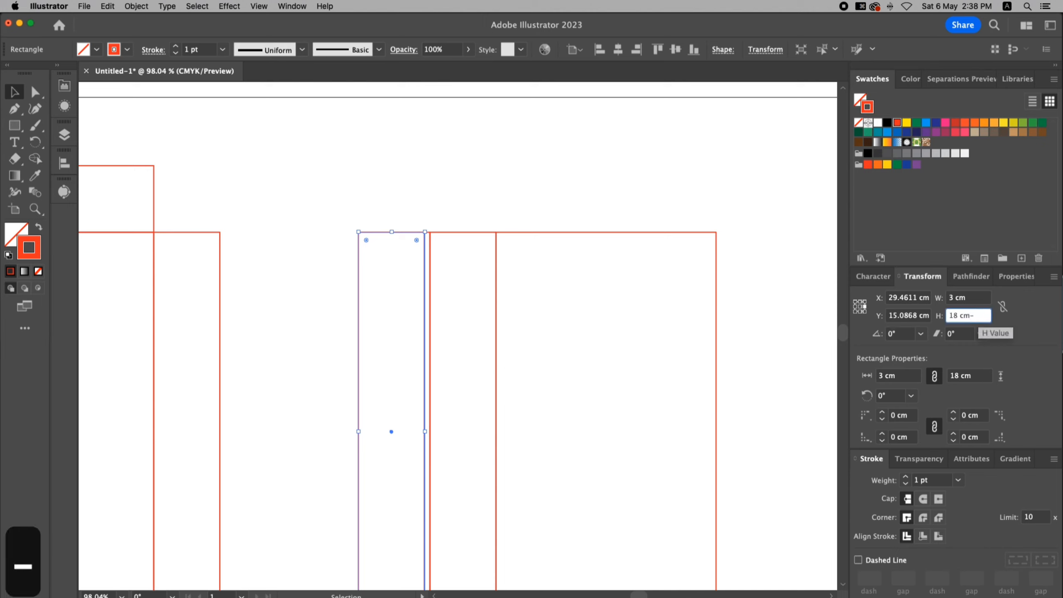
{"action": "type", "text": "4MM"}
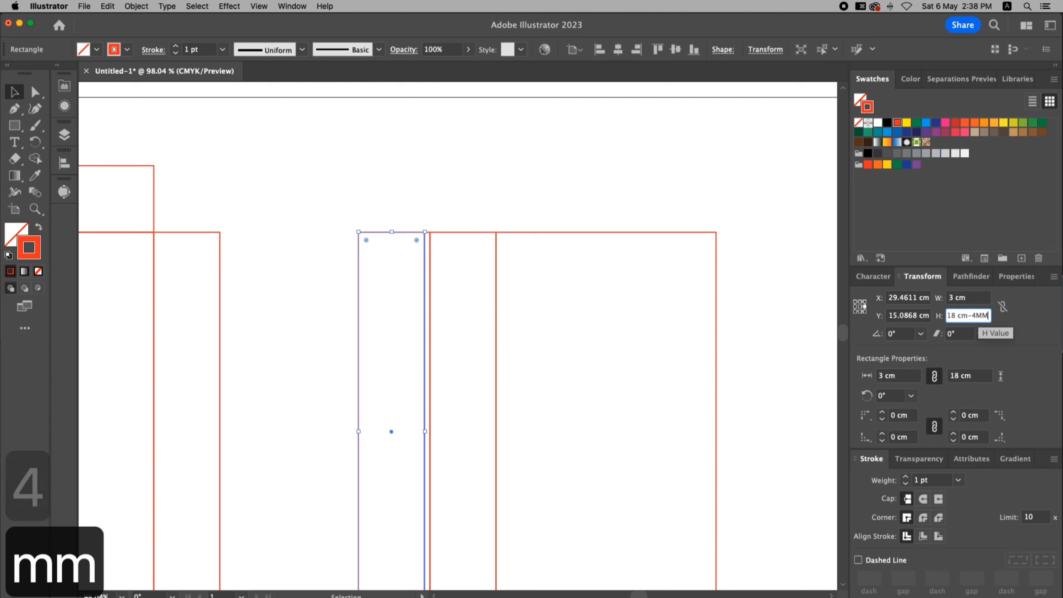
{"action": "key", "text": "Return"}
{"action": "left_click", "coordinate": [675, 330]}
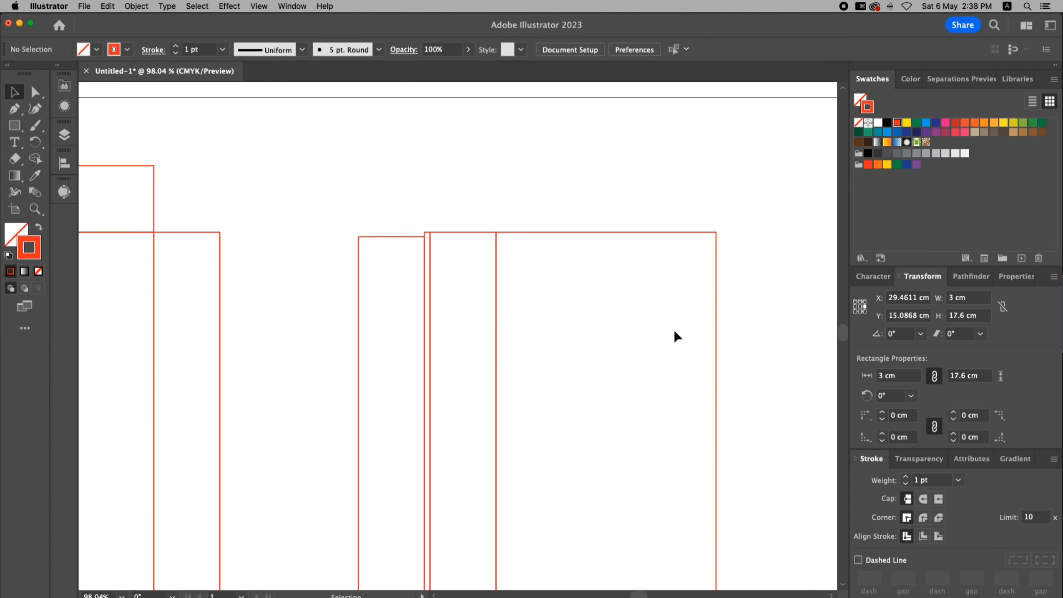
Lower the narrow strip's top-left corner point to meet the top corner of the shortened panel
{"action": "key", "text": "z"}
{"action": "key", "text": "a"}
{"action": "left_click_drag", "start_coordinate": [299, 202], "coordinate": [479, 303]}
{"action": "key", "text": "super+0"}
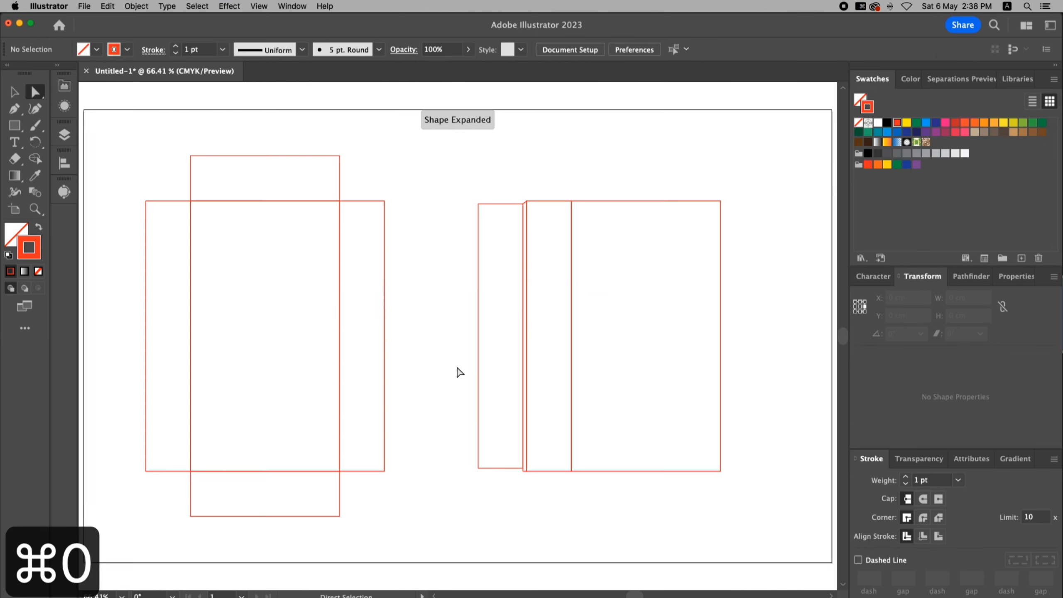
Raise the narrow strip's bottom-left corner point to meet the bottom corner of the shortened panel
{"action": "key", "text": "z"}
{"action": "left_click_drag", "start_coordinate": [572, 454], "coordinate": [617, 506]}
{"action": "key", "text": "a"}
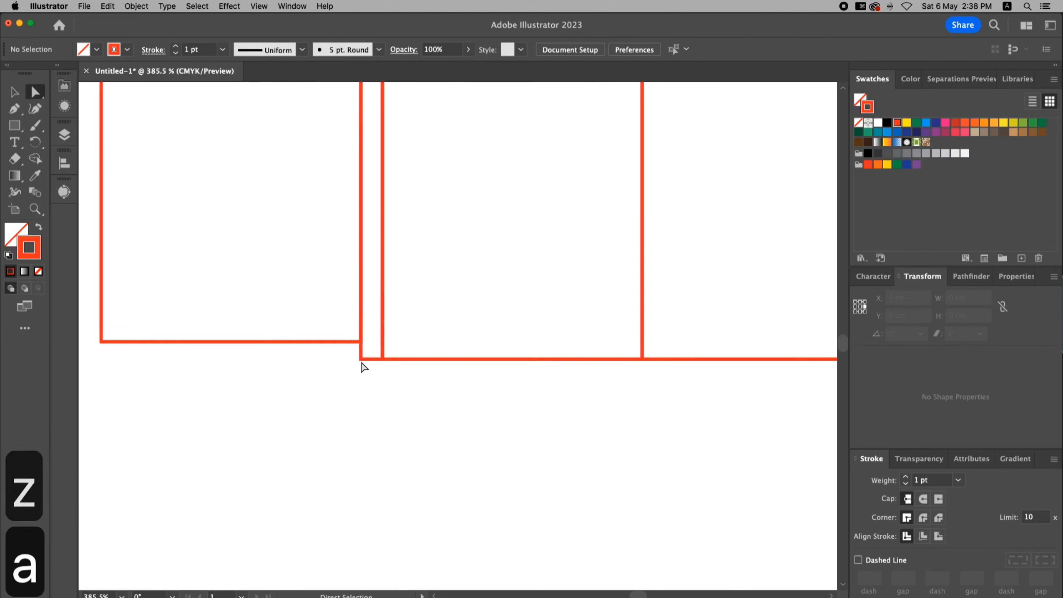
{"action": "left_click_drag", "start_coordinate": [362, 359], "coordinate": [361, 341]}
{"action": "left_click", "coordinate": [386, 379]}
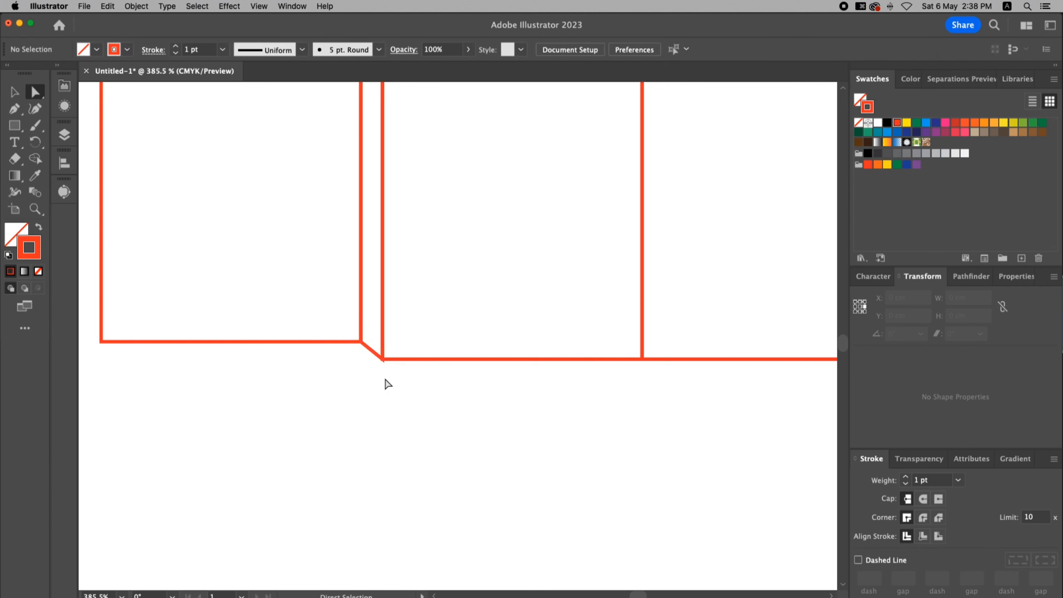
Duplicate the 3 cm panel, narrow strip and shortened panel to the opposite side of the main panel, rotated 180°
{"action": "key", "text": "super+0"}
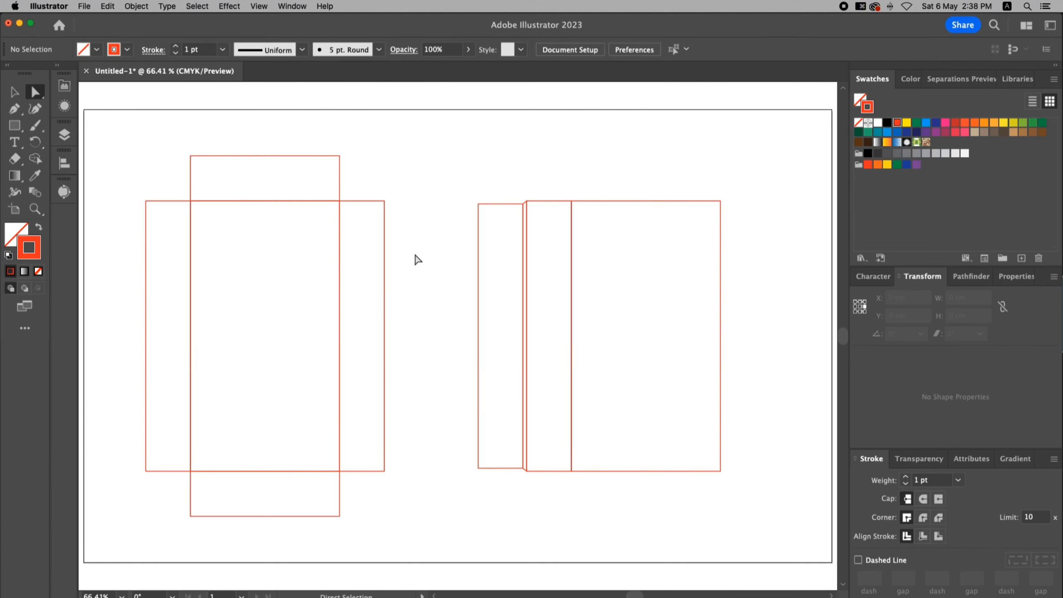
{"action": "scroll", "coordinate": [447, 234], "scroll_direction": "right", "scroll_amount": 3}
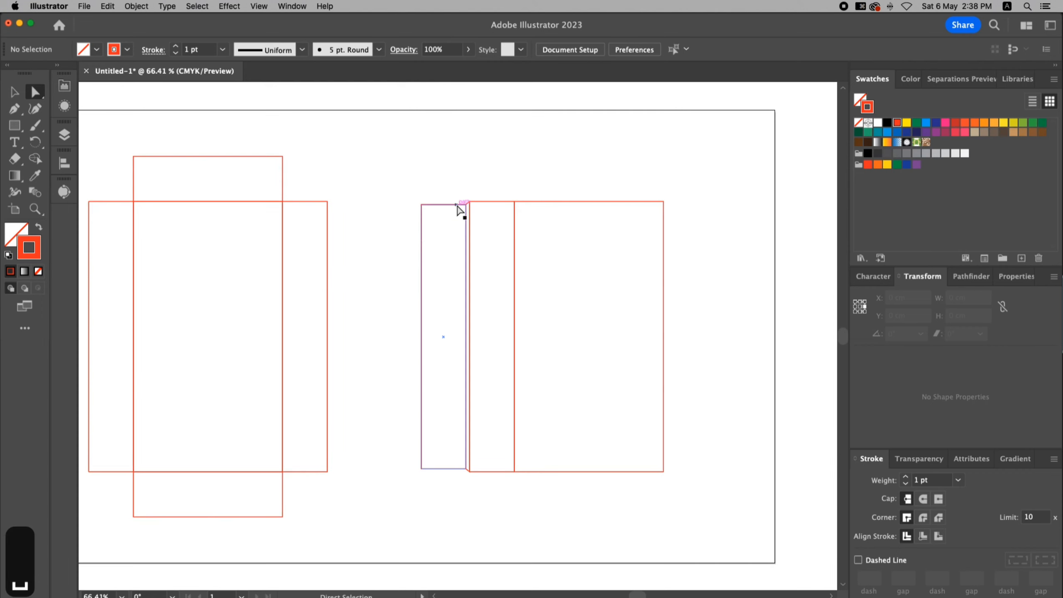
{"action": "key", "text": "v"}
{"action": "left_click", "coordinate": [467, 218]}
{"action": "key", "text": "space"}
{"action": "left_click_drag", "start_coordinate": [467, 219], "coordinate": [686, 230]}
{"action": "key", "text": "r"}
{"action": "left_click_drag", "start_coordinate": [732, 408], "coordinate": [656, 263]}
{"action": "key", "text": "space"}
{"action": "left_click_drag", "start_coordinate": [610, 186], "coordinate": [596, 229]}
{"action": "left_click", "coordinate": [602, 210]}
{"action": "key", "text": "v"}
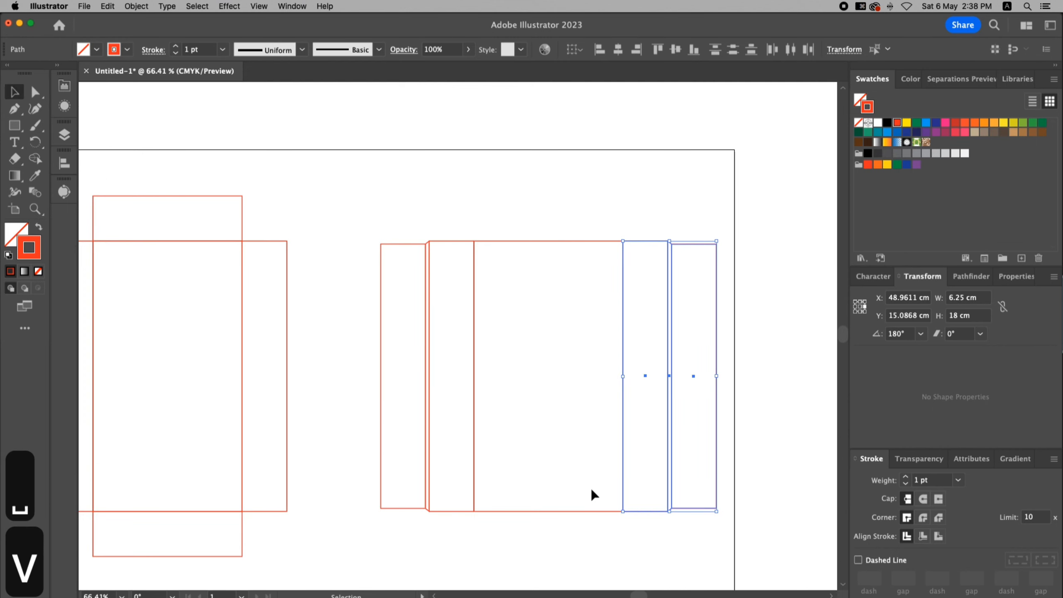
Duplicate the 10 × 18 cm main panel against its top edge and set the copy's height to 3 cm
{"action": "left_click", "coordinate": [594, 500]}
{"action": "left_click_drag", "start_coordinate": [598, 512], "coordinate": [601, 246]}
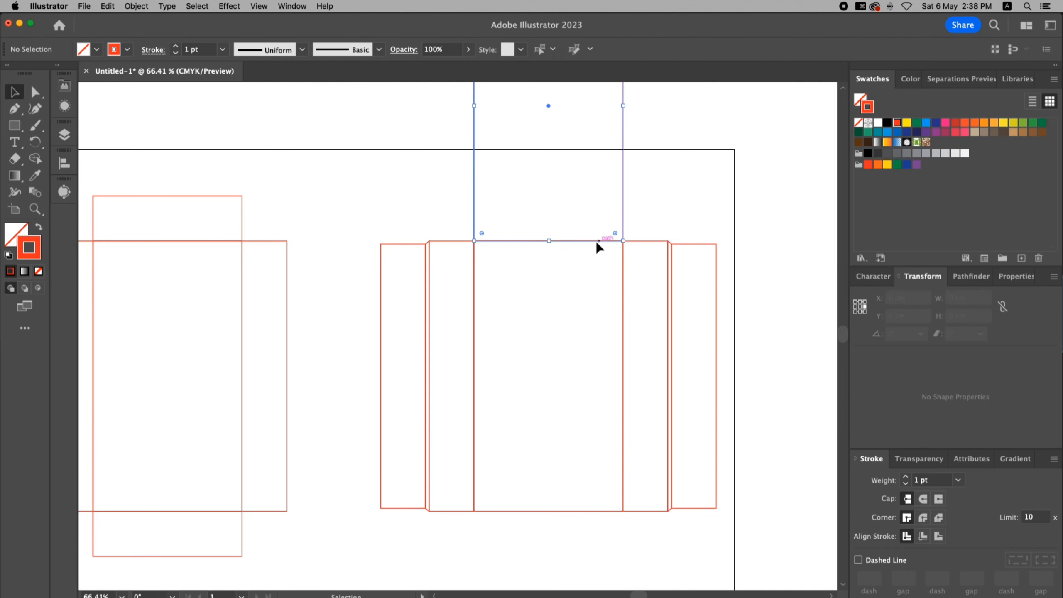
{"action": "left_click", "coordinate": [973, 317]}
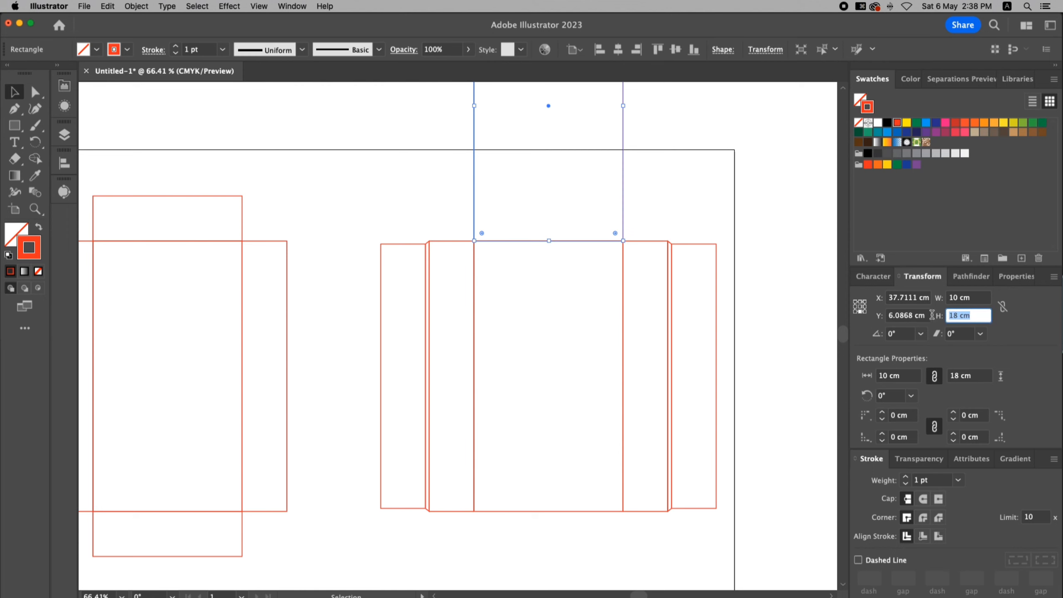
{"action": "type", "text": "3"}
{"action": "key", "text": "Return"}
{"action": "left_click", "coordinate": [716, 215]}
Duplicate the 3 cm top panel against its upper edge and set the copy's height to 0.25 cm
{"action": "key", "text": "z"}
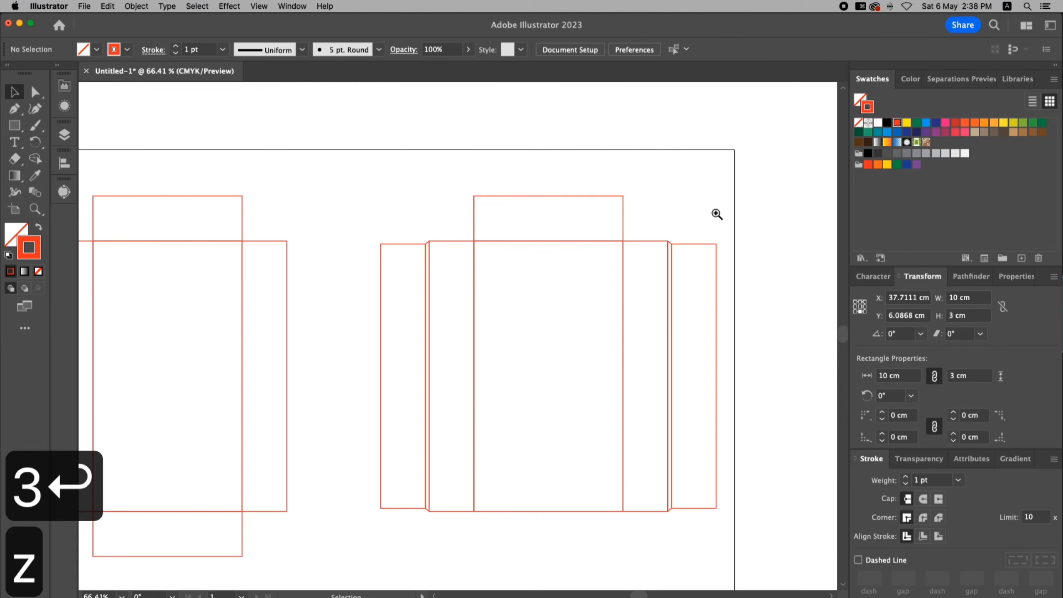
{"action": "left_click_drag", "start_coordinate": [399, 131], "coordinate": [711, 243]}
{"action": "key", "text": "v"}
{"action": "left_click_drag", "start_coordinate": [622, 318], "coordinate": [616, 213]}
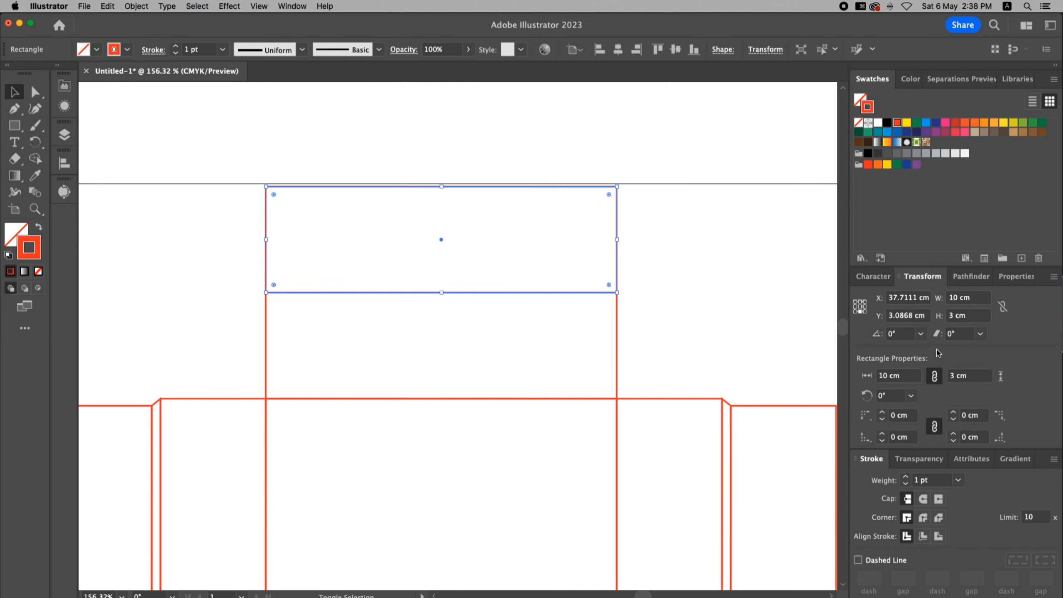
{"action": "left_click", "coordinate": [962, 314]}
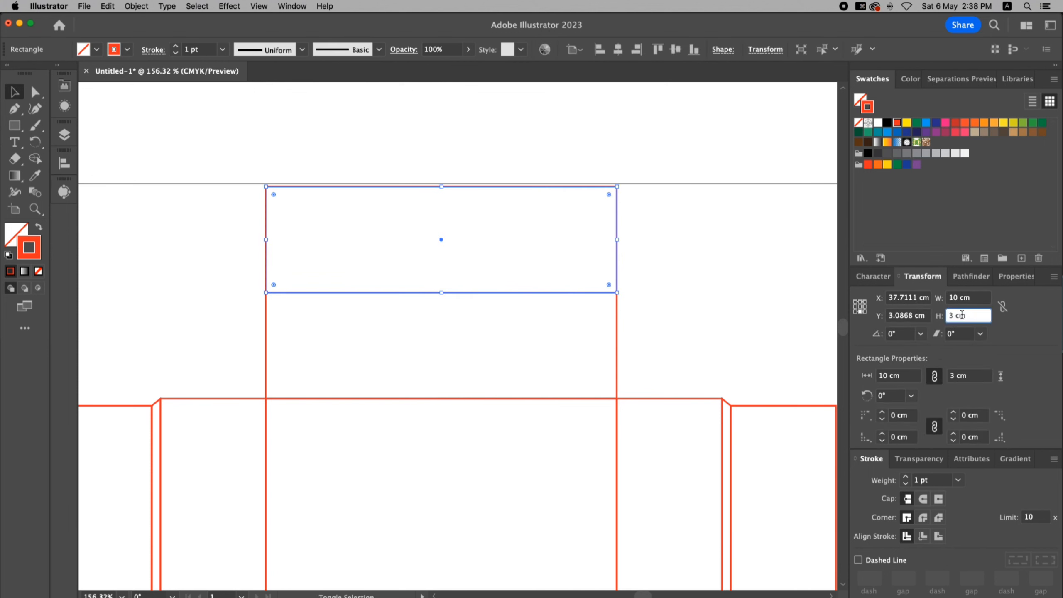
{"action": "type", "text": "0.25"}
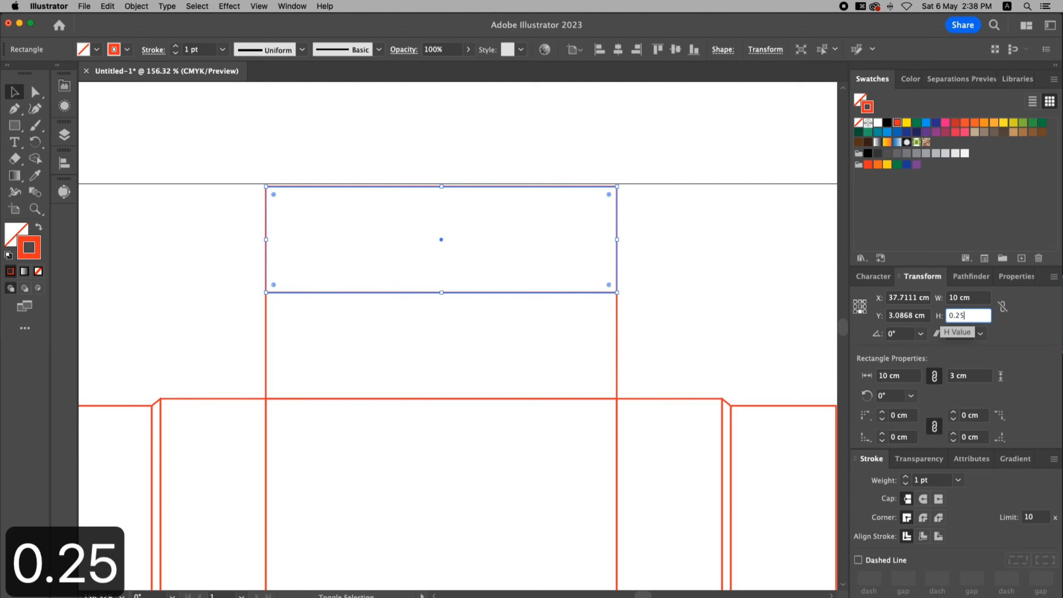
{"action": "key", "text": "Return"}
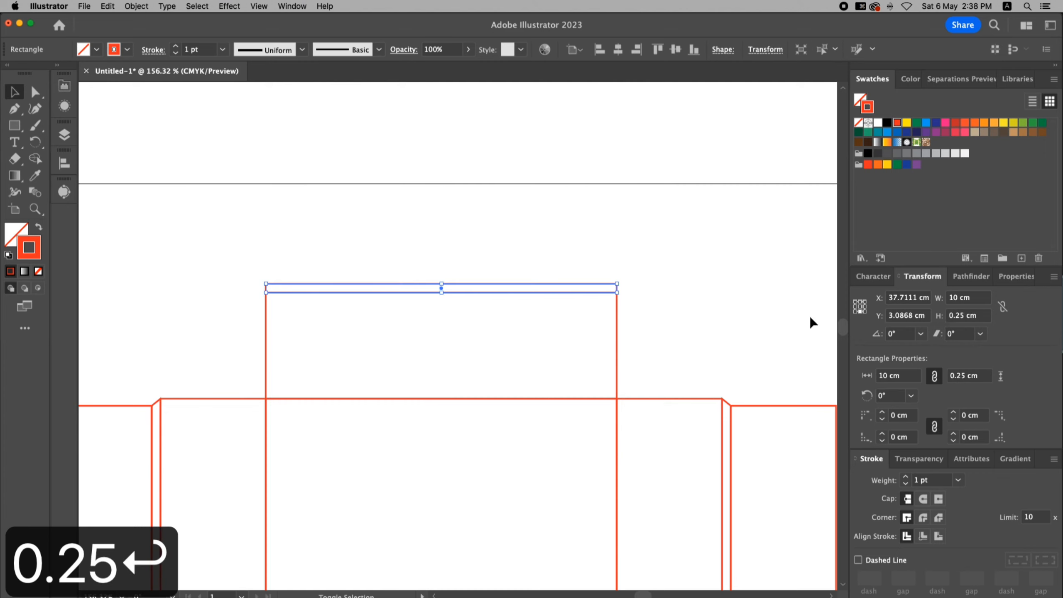
{"action": "left_click", "coordinate": [772, 356]}
{"action": "left_click", "coordinate": [728, 403]}
{"action": "left_click", "coordinate": [673, 288]}
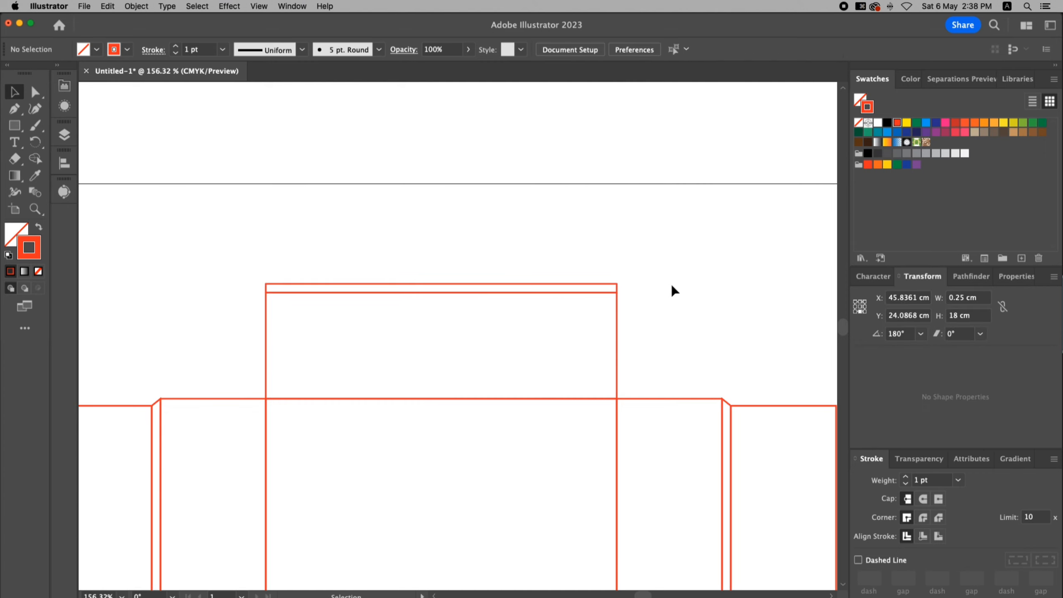
Duplicate the 3 cm top panel directly above the 0.25 cm strip
{"action": "left_click", "coordinate": [617, 288]}
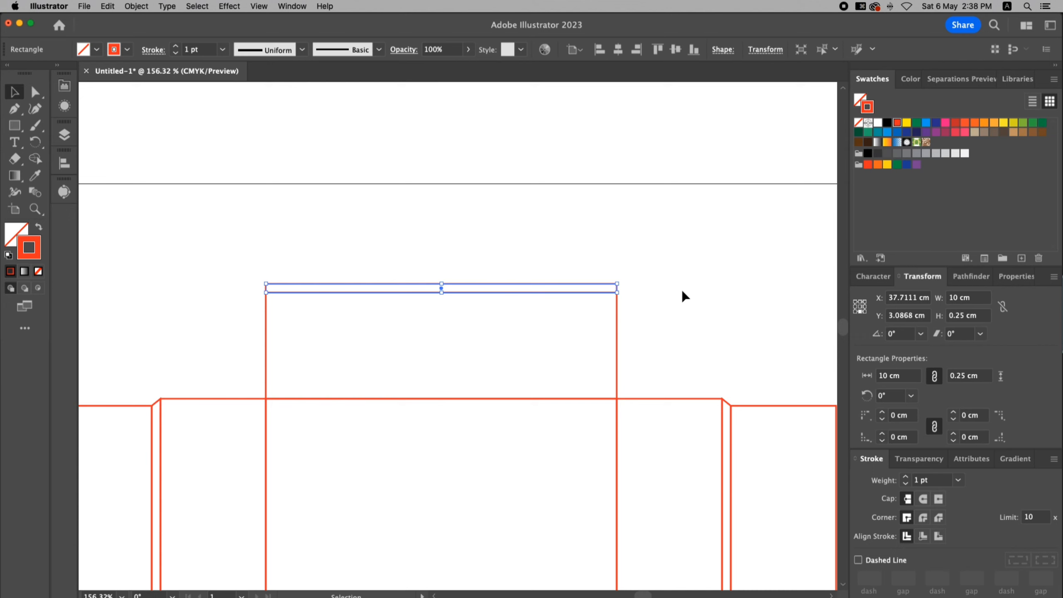
{"action": "left_click", "coordinate": [681, 290]}
{"action": "left_click_drag", "start_coordinate": [617, 350], "coordinate": [628, 230]}
{"action": "left_click", "coordinate": [981, 316]}
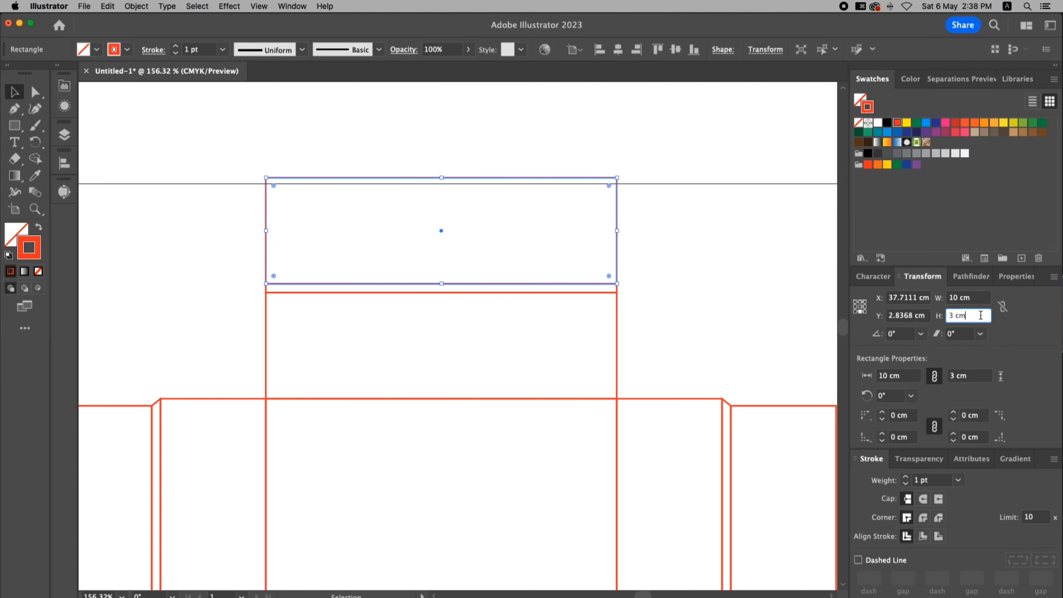
{"action": "type", "text": "-4mm"}
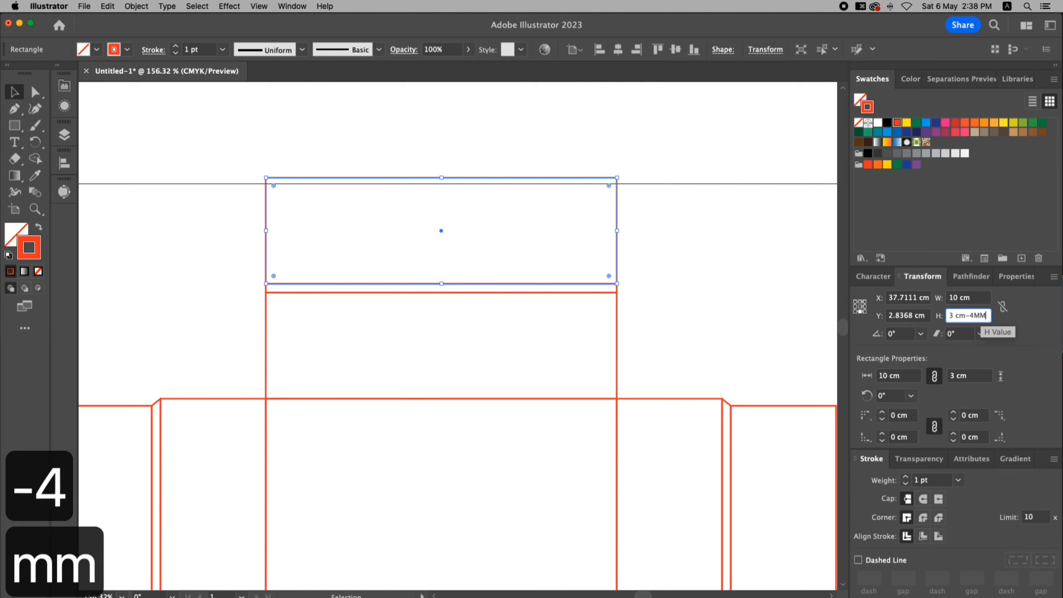
{"action": "key", "text": "Return"}
{"action": "key", "text": "super+z"}
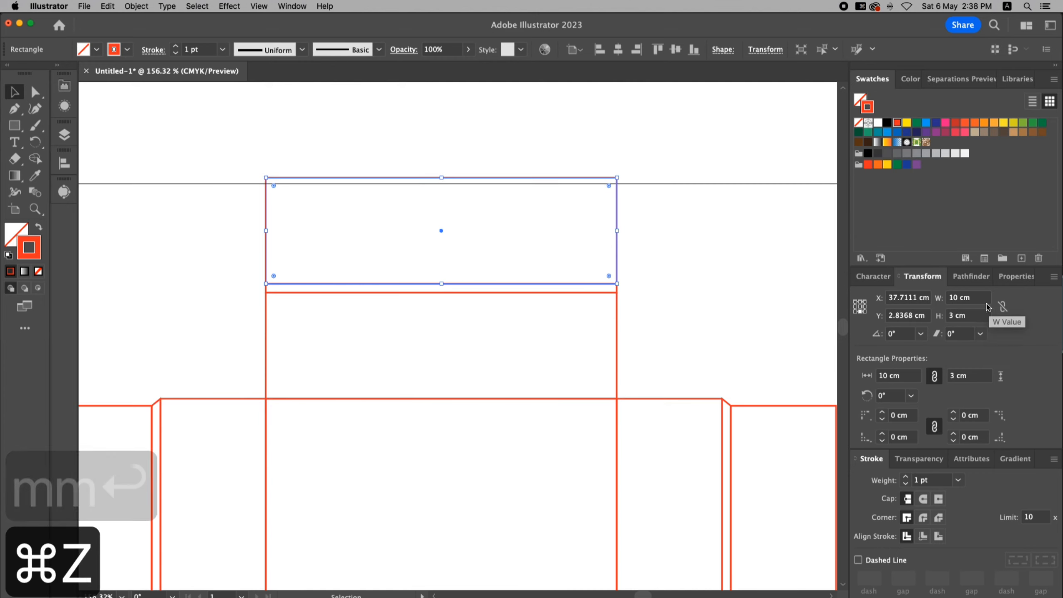
Reduce the width of the uppermost panel by 4 mm, keeping it centred above the strip
{"action": "left_click", "coordinate": [981, 297]}
{"action": "type", "text": "-4mm"}
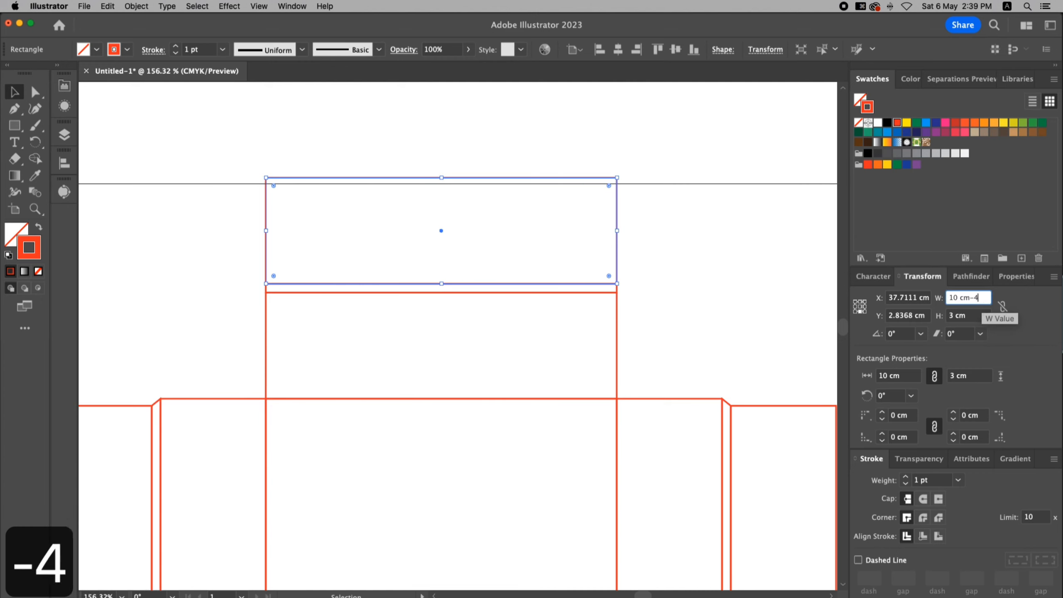
{"action": "key", "text": "Return"}
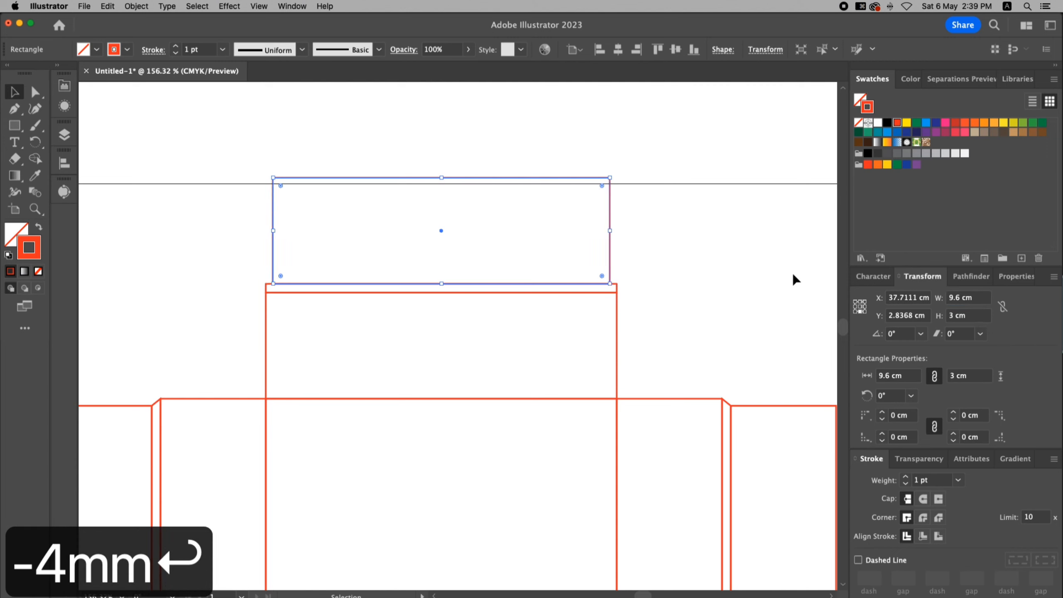
Move the narrow strip's two top corner points inward to meet the bottom corners of the uppermost panel
{"action": "left_click", "coordinate": [688, 293]}
{"action": "key", "text": "a"}
{"action": "left_click_drag", "start_coordinate": [621, 290], "coordinate": [612, 289]}
{"action": "left_click", "coordinate": [641, 290]}
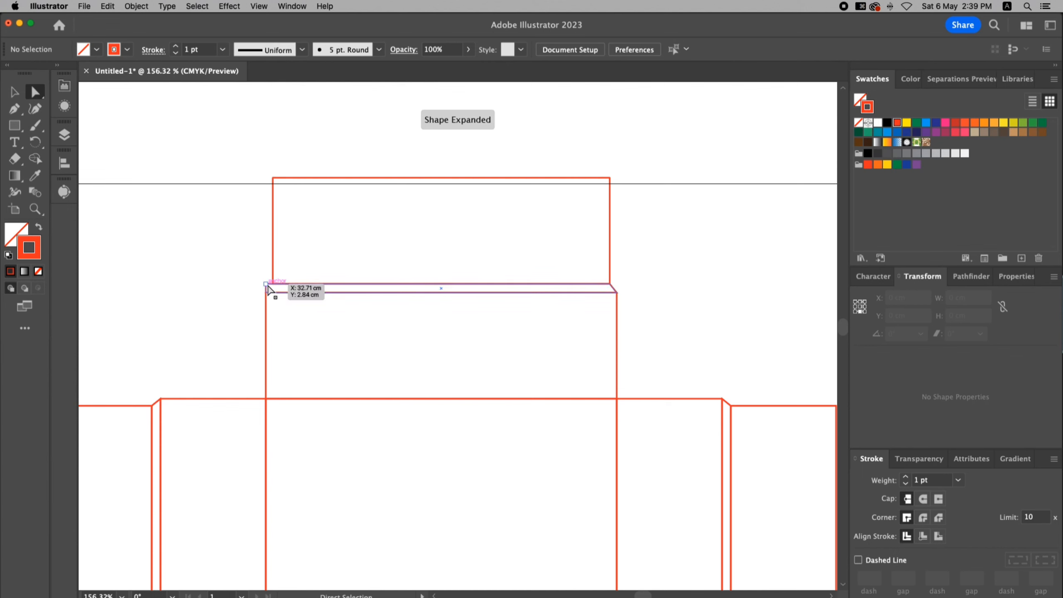
{"action": "left_click_drag", "start_coordinate": [267, 284], "coordinate": [274, 285]}
{"action": "left_click", "coordinate": [354, 266]}
Enlarge the artboard's height equally at top and bottom so the uppermost panel fits inside it
{"action": "key", "text": "super+0"}
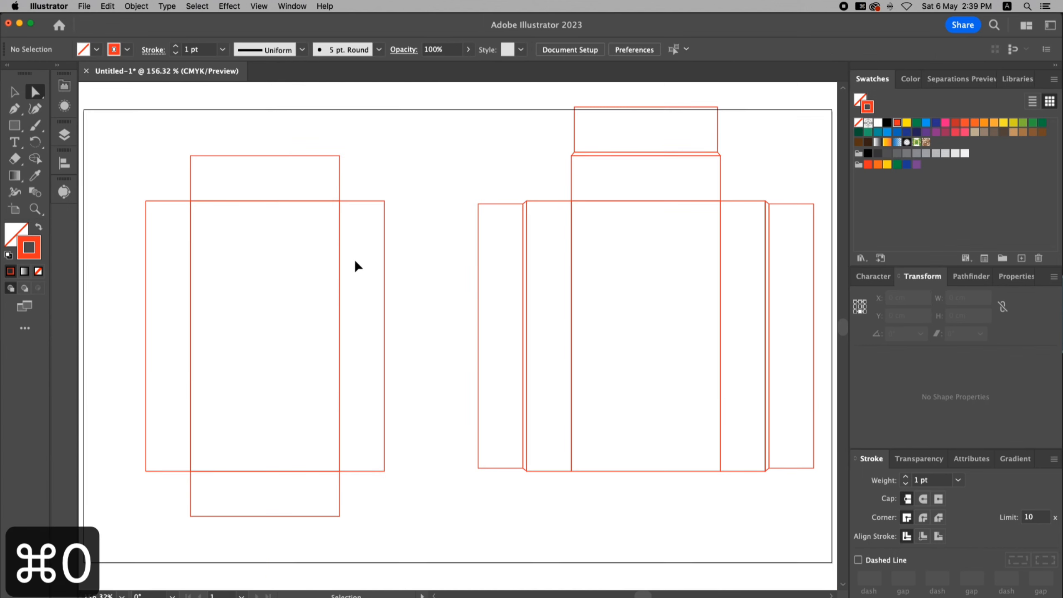
{"action": "key", "text": "super+minus"}
{"action": "left_click_drag", "start_coordinate": [671, 209], "coordinate": [647, 216]}
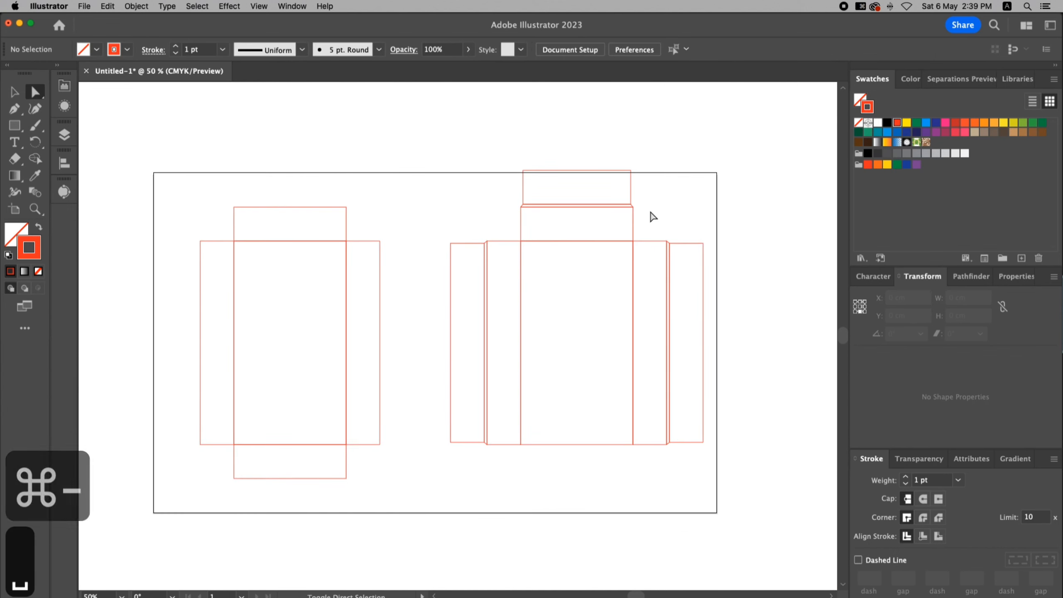
{"action": "key", "text": "shift+o"}
{"action": "left_click_drag", "start_coordinate": [436, 172], "coordinate": [436, 133]}
{"action": "key", "text": "v"}
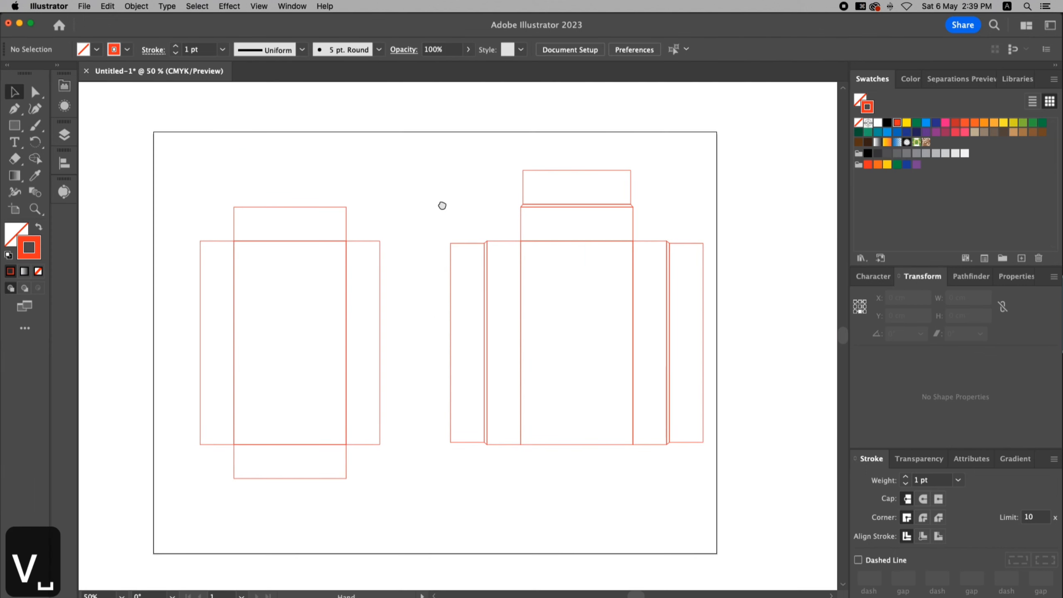
Duplicate the three top flap pieces against the main panel's bottom edge, rotated 180°
{"action": "left_click_drag", "start_coordinate": [441, 205], "coordinate": [430, 200]}
{"action": "left_click_drag", "start_coordinate": [487, 147], "coordinate": [609, 212]}
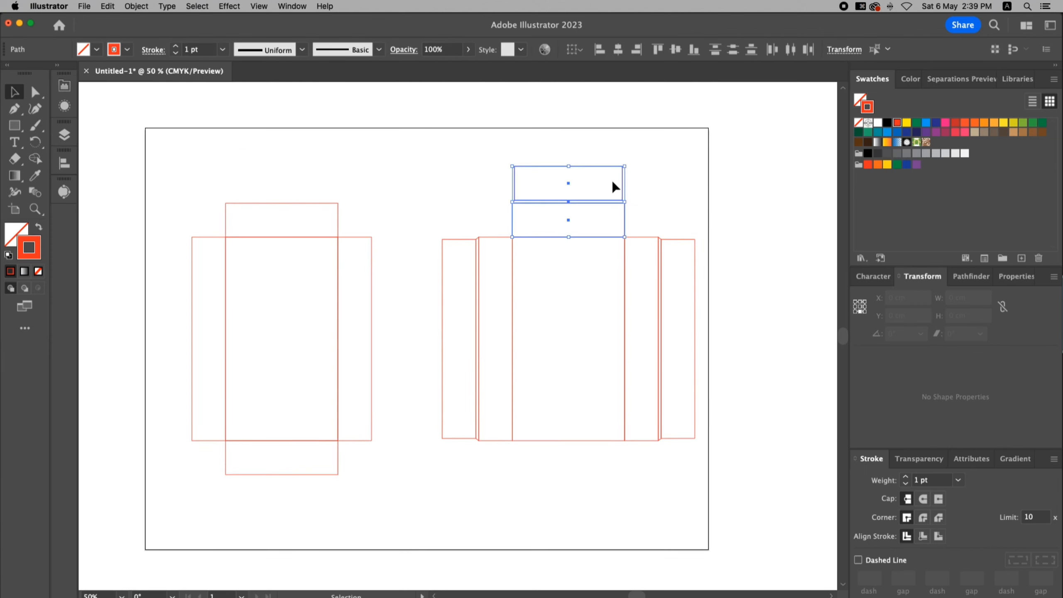
{"action": "left_click_drag", "start_coordinate": [586, 167], "coordinate": [521, 442]}
{"action": "key", "text": "r"}
{"action": "key", "text": "v"}
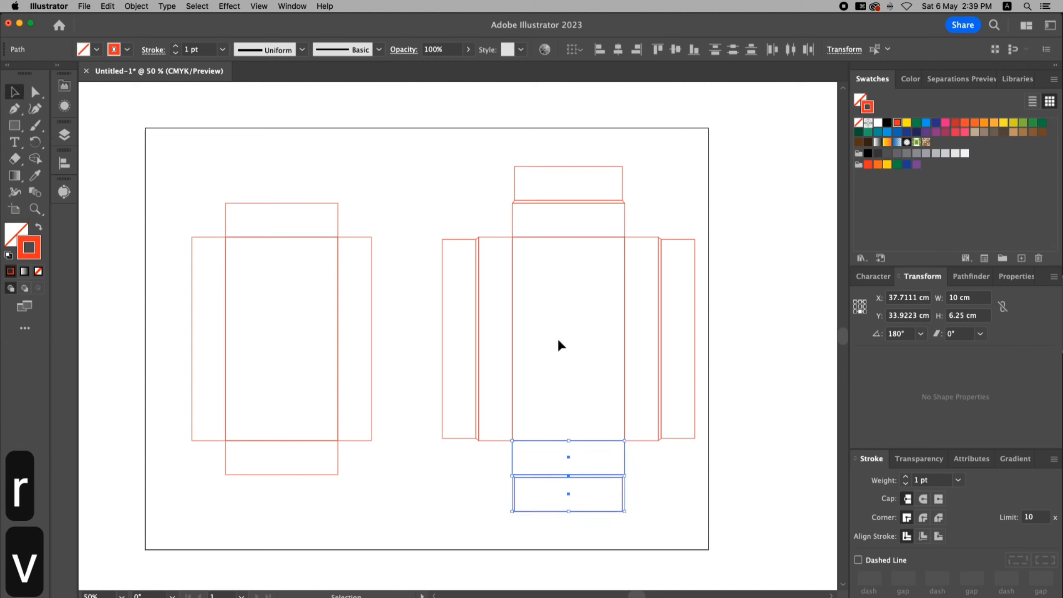
{"action": "left_click", "coordinate": [655, 223]}
Duplicate the 3 cm top panel against its left edge and narrow the copy to 3 cm to match the side panel
{"action": "key", "text": "z"}
{"action": "left_click_drag", "start_coordinate": [410, 167], "coordinate": [642, 279]}
{"action": "key", "text": "v"}
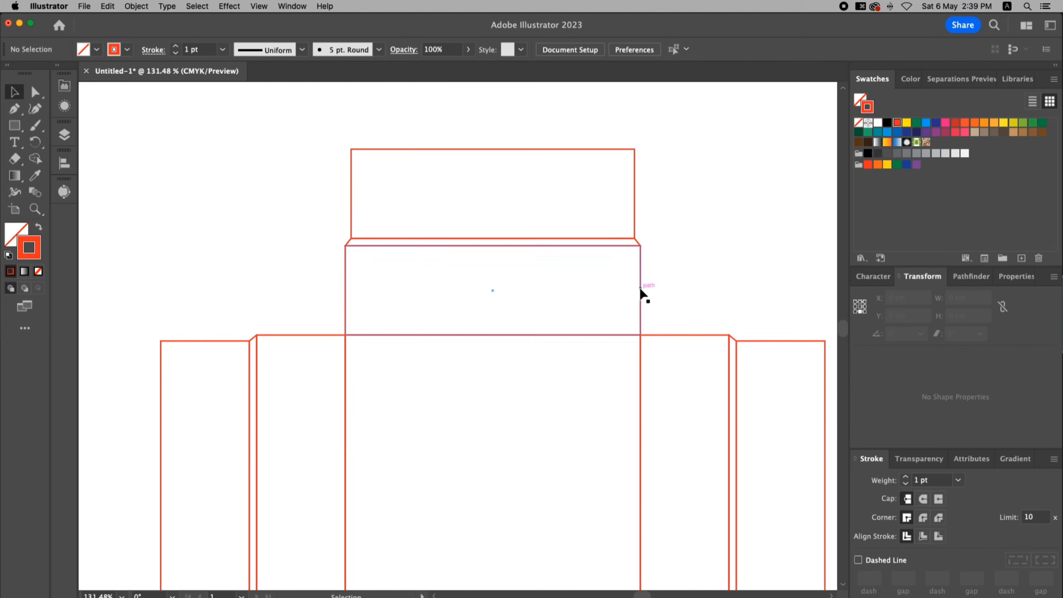
{"action": "left_click_drag", "start_coordinate": [642, 292], "coordinate": [351, 281]}
{"action": "left_click_drag", "start_coordinate": [266, 277], "coordinate": [295, 278]}
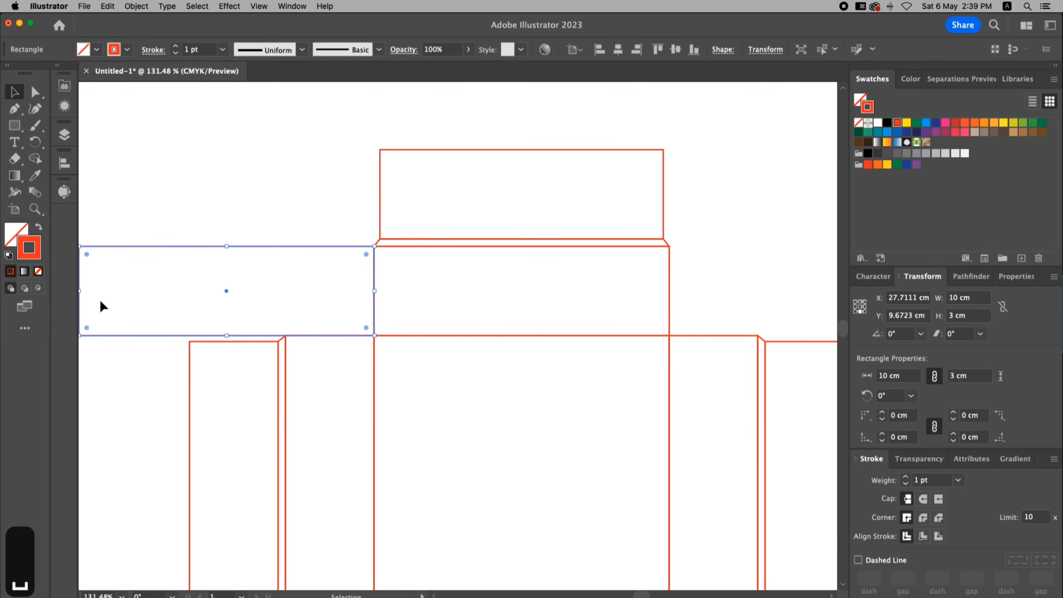
{"action": "left_click_drag", "start_coordinate": [100, 304], "coordinate": [565, 394]}
{"action": "key", "text": "z"}
{"action": "key", "text": "v"}
{"action": "key", "text": "v"}
Lower the top edge of the new square flap to make it about 2.86 cm high
{"action": "left_click_drag", "start_coordinate": [368, 225], "coordinate": [368, 233]}
{"action": "key", "text": "a"}
{"action": "left_click", "coordinate": [269, 239]}
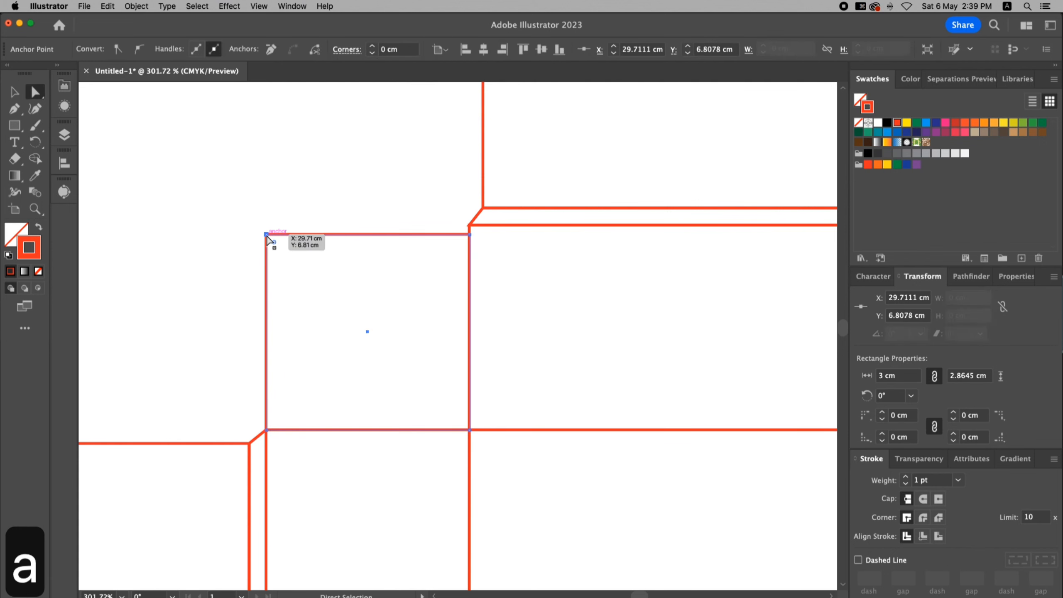
{"action": "left_click", "coordinate": [447, 171]}
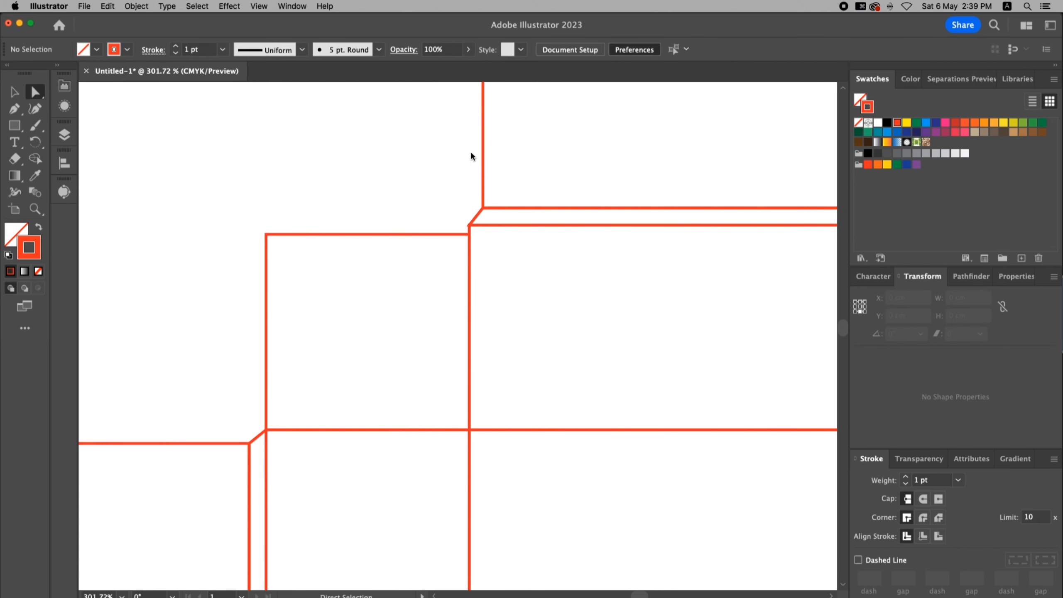
Set the keyboard increment to 0.3 cm in the preferences
{"action": "key", "text": "super+k"}
{"action": "type", "text": "0.3"}
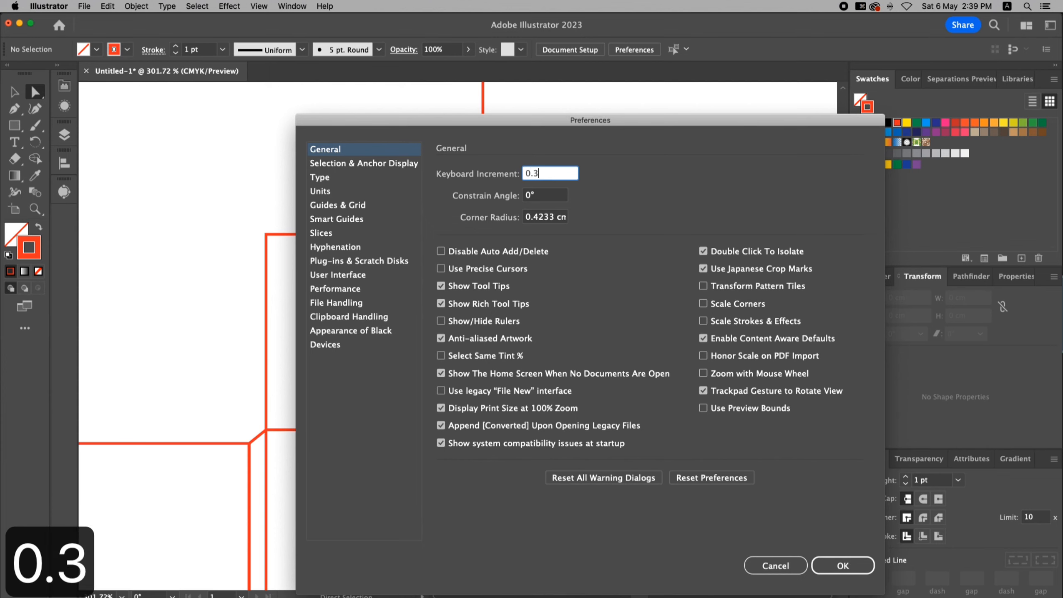
{"action": "key", "text": "Return"}
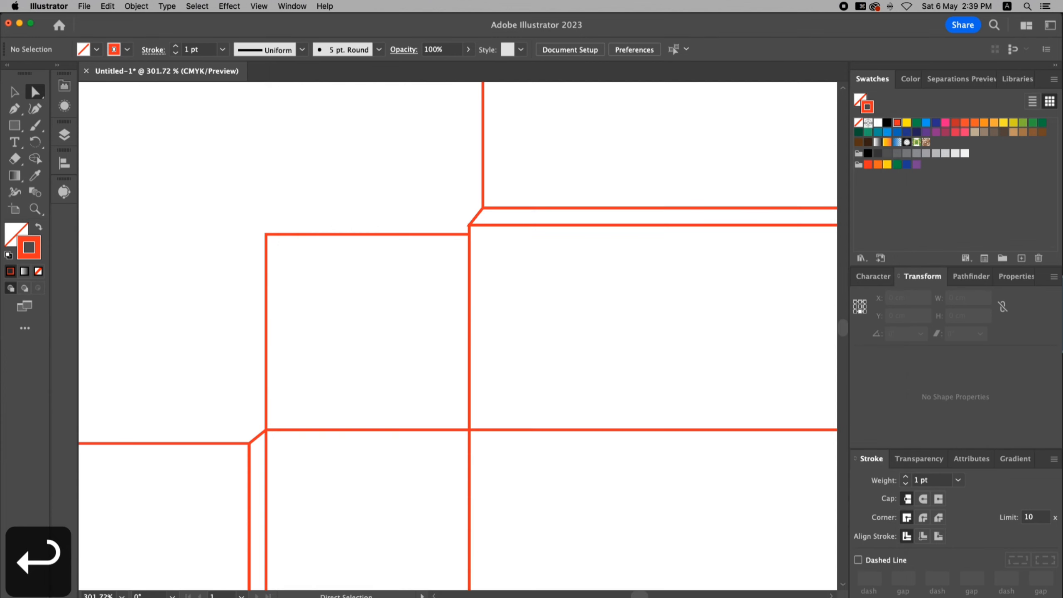
Taper the square flap by nudging each of its top corner points inward by 0.3 cm
{"action": "key", "text": "a"}
{"action": "left_click", "coordinate": [266, 234]}
{"action": "key", "text": "Right"}
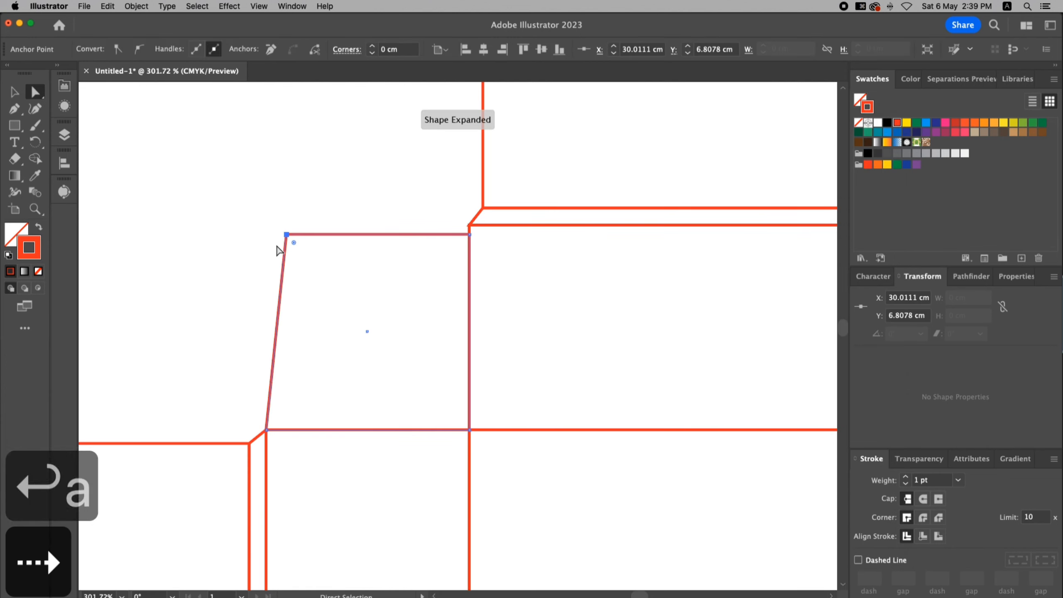
{"action": "left_click", "coordinate": [469, 235]}
{"action": "key", "text": "Left"}
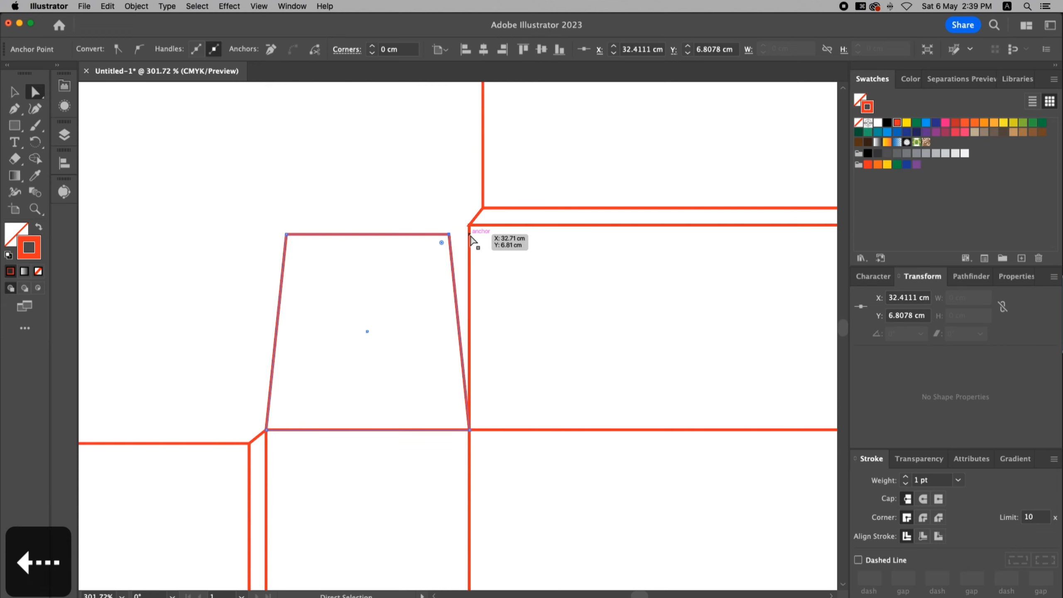
{"action": "left_click", "coordinate": [407, 186]}
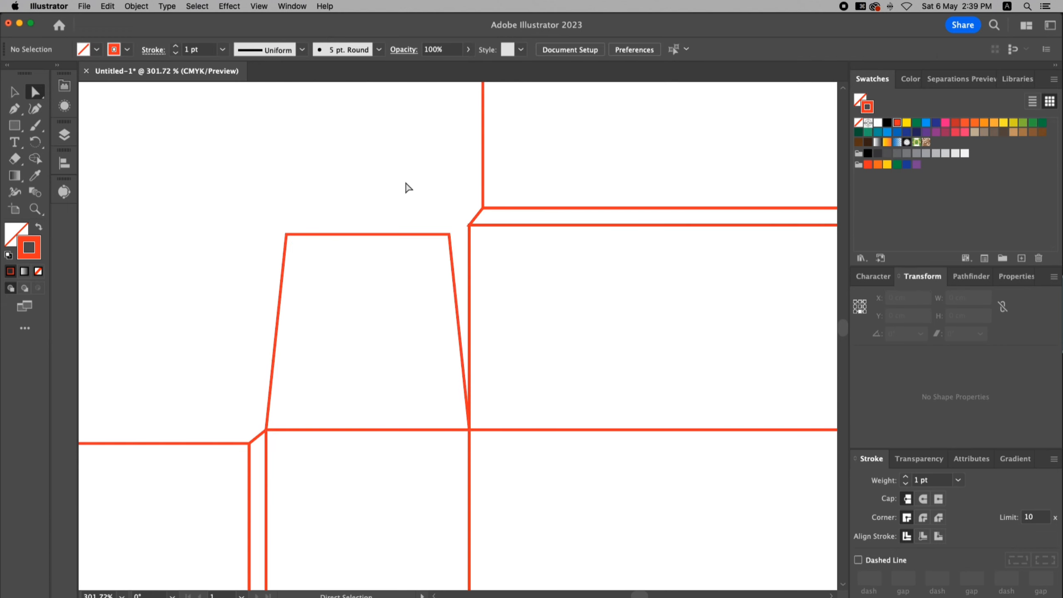
Duplicate the tapered flap onto the top edge of the right-hand side panel
{"action": "key", "text": "super+minus"}
{"action": "key", "text": "super+minus"}
{"action": "key", "text": "super+minus"}
{"action": "key", "text": "super+minus"}
{"action": "left_click_drag", "start_coordinate": [427, 268], "coordinate": [399, 234]}
{"action": "key", "text": "v"}
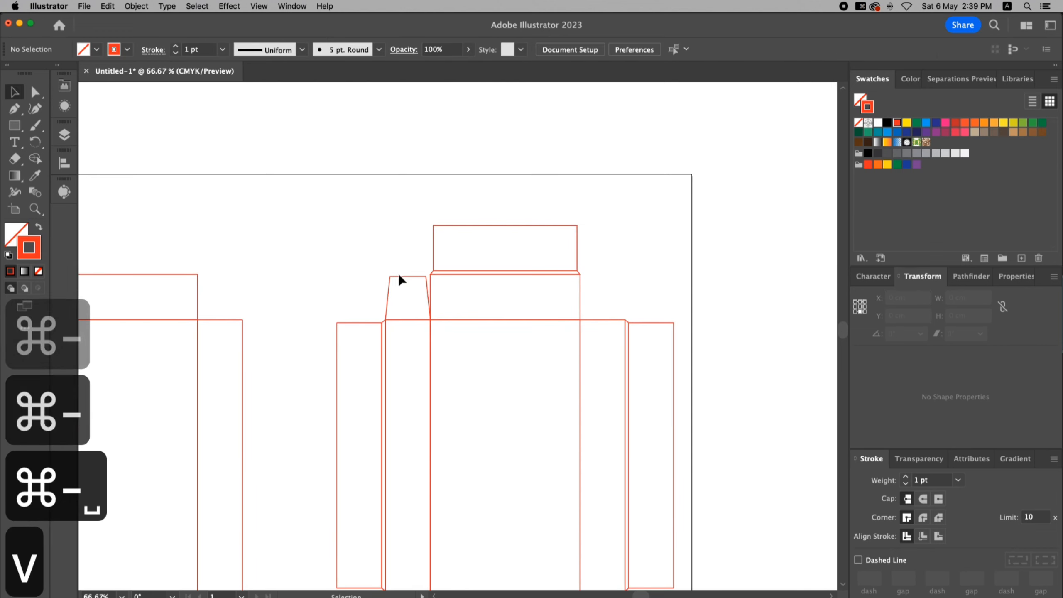
{"action": "left_click_drag", "start_coordinate": [396, 276], "coordinate": [650, 147]}
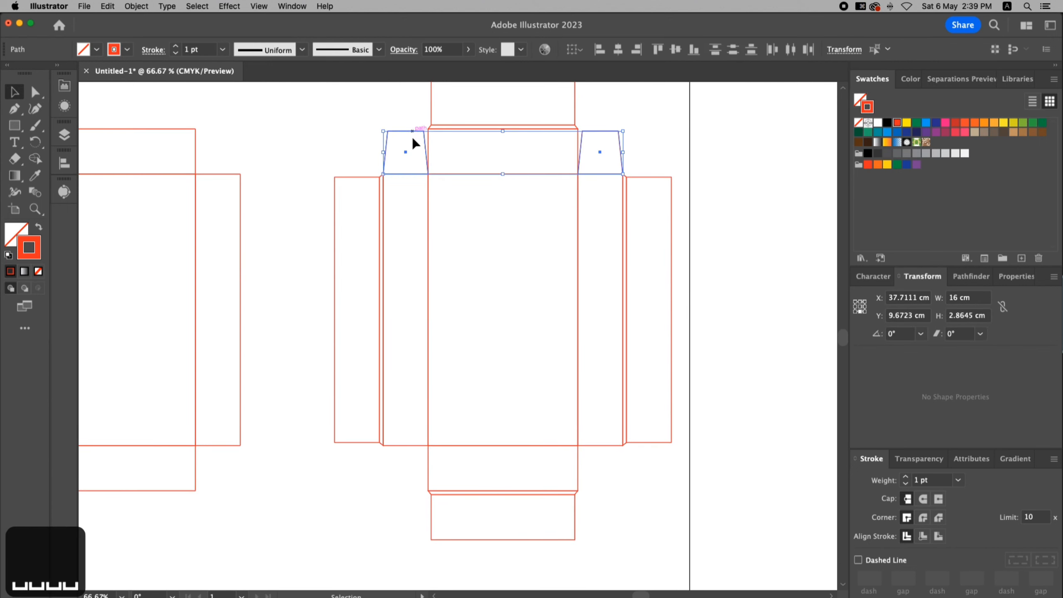
Duplicate both tapered flaps to the lower end of the paper wrap, rotated 180°, and align them with the side panels' bottom edges
{"action": "left_click_drag", "start_coordinate": [411, 137], "coordinate": [411, 447]}
{"action": "key", "text": "r"}
{"action": "left_click_drag", "start_coordinate": [640, 471], "coordinate": [356, 475]}
{"action": "key", "text": "z"}
{"action": "left_click_drag", "start_coordinate": [299, 387], "coordinate": [578, 492]}
{"action": "key", "text": "v"}
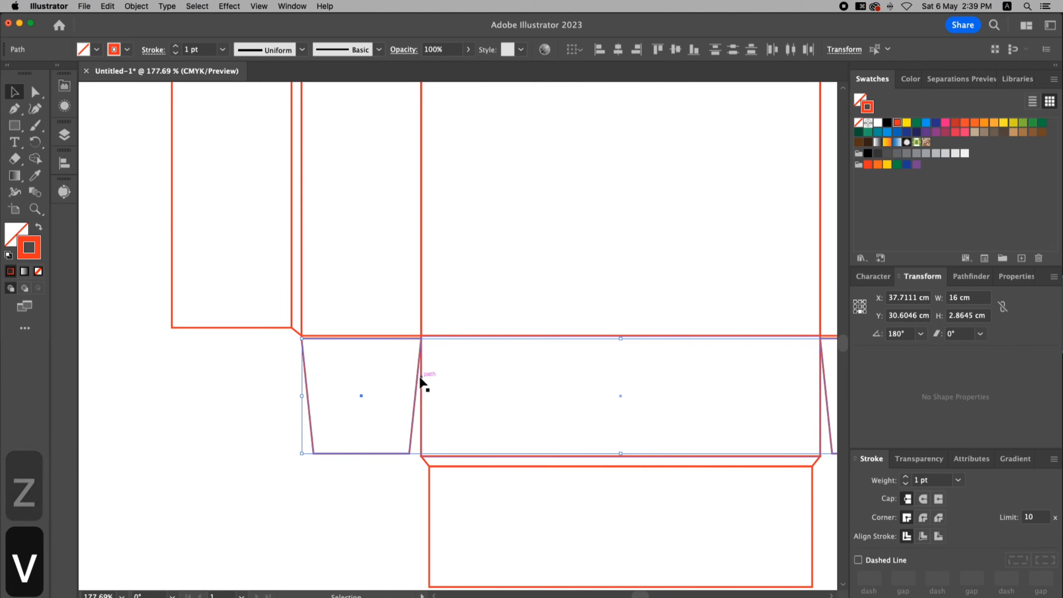
{"action": "left_click_drag", "start_coordinate": [418, 377], "coordinate": [418, 375]}
{"action": "left_click", "coordinate": [256, 374]}
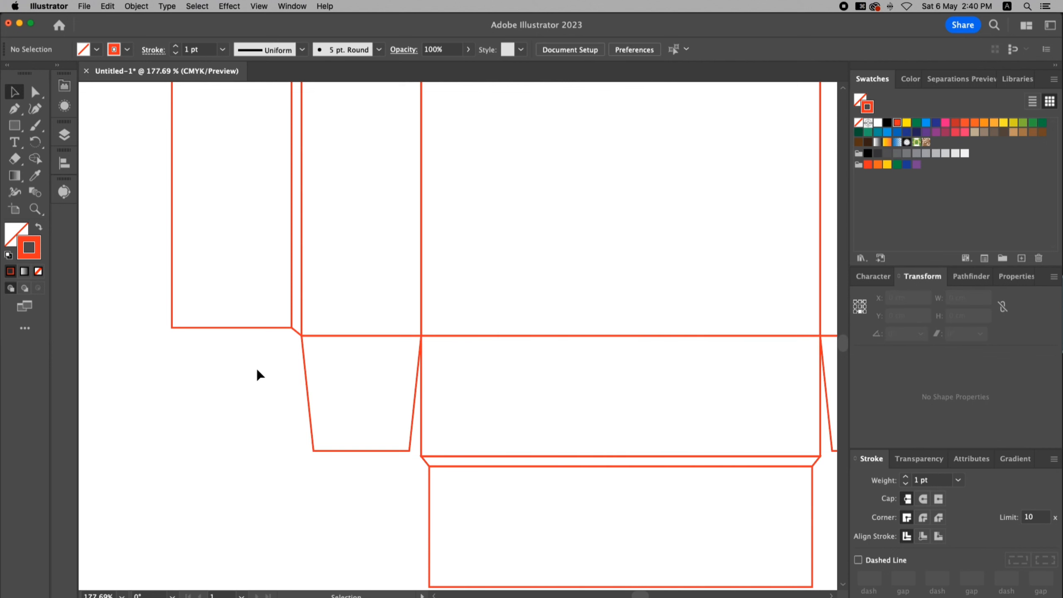
{"action": "key", "text": "super+0"}
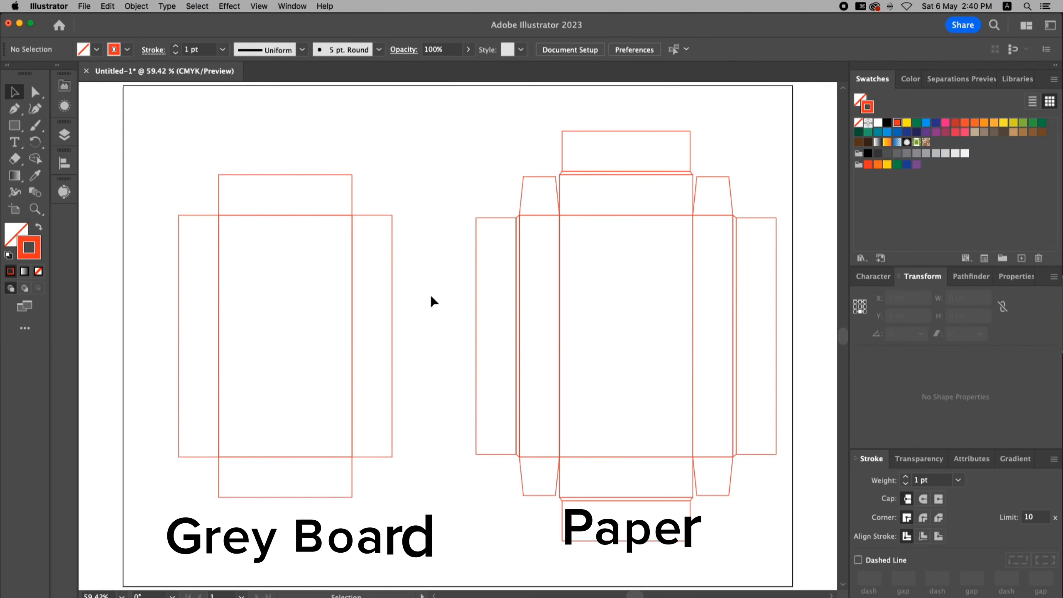
Move the artboard and extend its right edge to make free space beside the paper wrap template
{"action": "key", "text": "super+minus"}
{"action": "key", "text": "super+minus"}
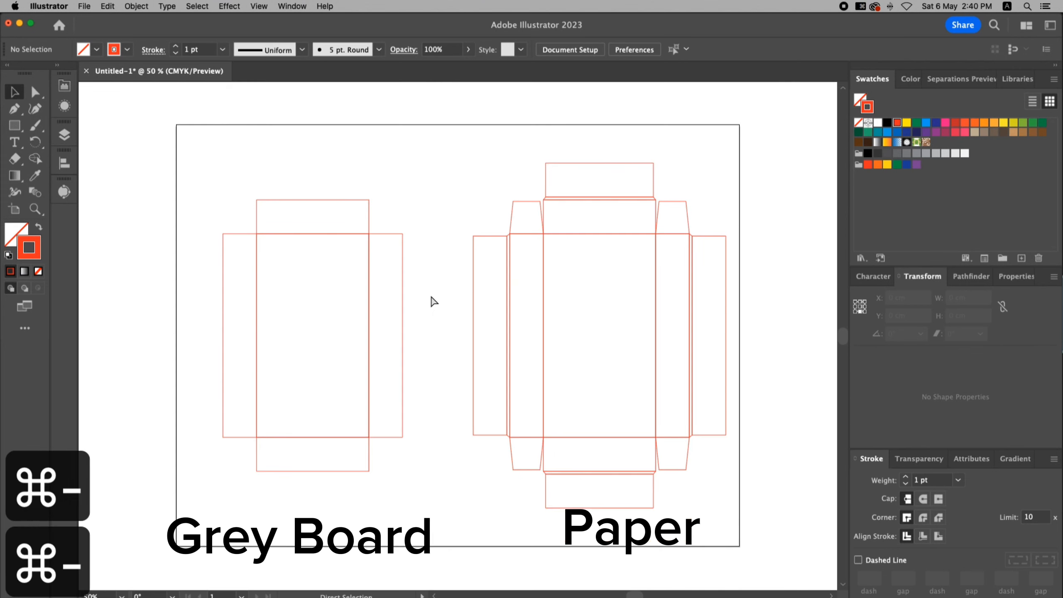
{"action": "key", "text": "shift+o"}
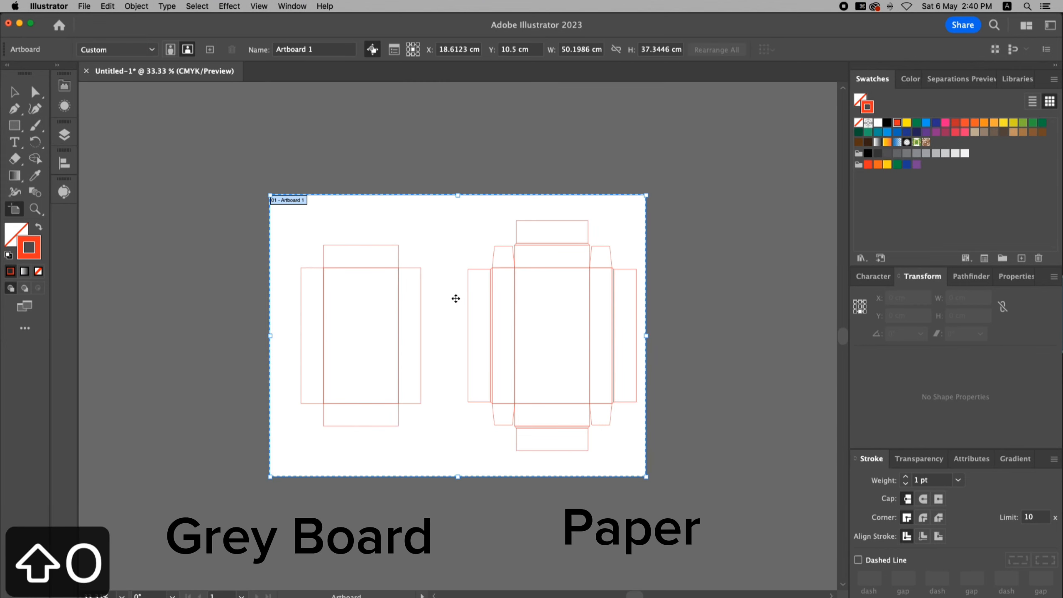
{"action": "left_click_drag", "start_coordinate": [456, 296], "coordinate": [330, 297]}
{"action": "left_click_drag", "start_coordinate": [522, 331], "coordinate": [687, 332]}
{"action": "key", "text": "v"}
Copy the paper wrap's right-hand glue flap about 10.15 cm horizontally into the empty space beside the template
{"action": "key", "text": "z"}
{"action": "left_click_drag", "start_coordinate": [340, 197], "coordinate": [699, 435]}
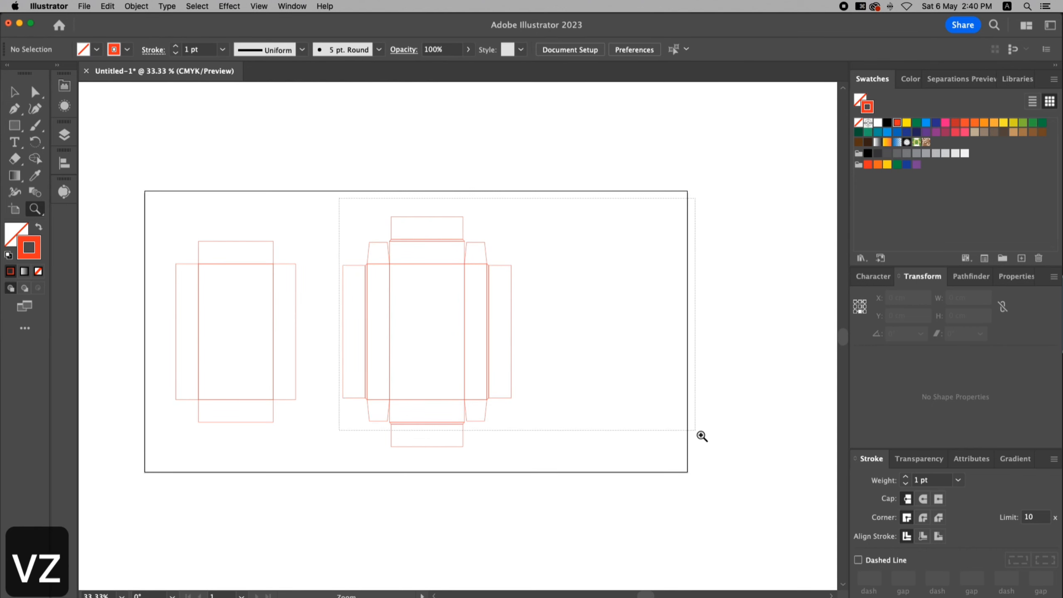
{"action": "key", "text": "v"}
{"action": "left_click_drag", "start_coordinate": [431, 268], "coordinate": [588, 268]}
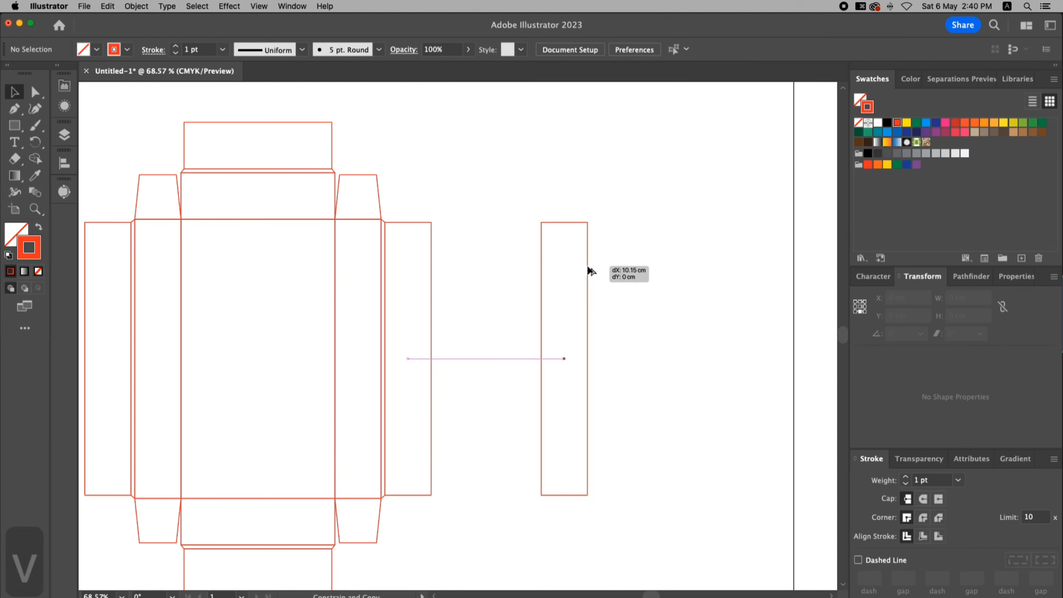
Reduce the copied strip's width by 3 mm to 2.7 cm and its height by 4 mm to 17.2 cm
{"action": "key", "text": "z"}
{"action": "left_click_drag", "start_coordinate": [458, 181], "coordinate": [689, 494]}
{"action": "key", "text": "v"}
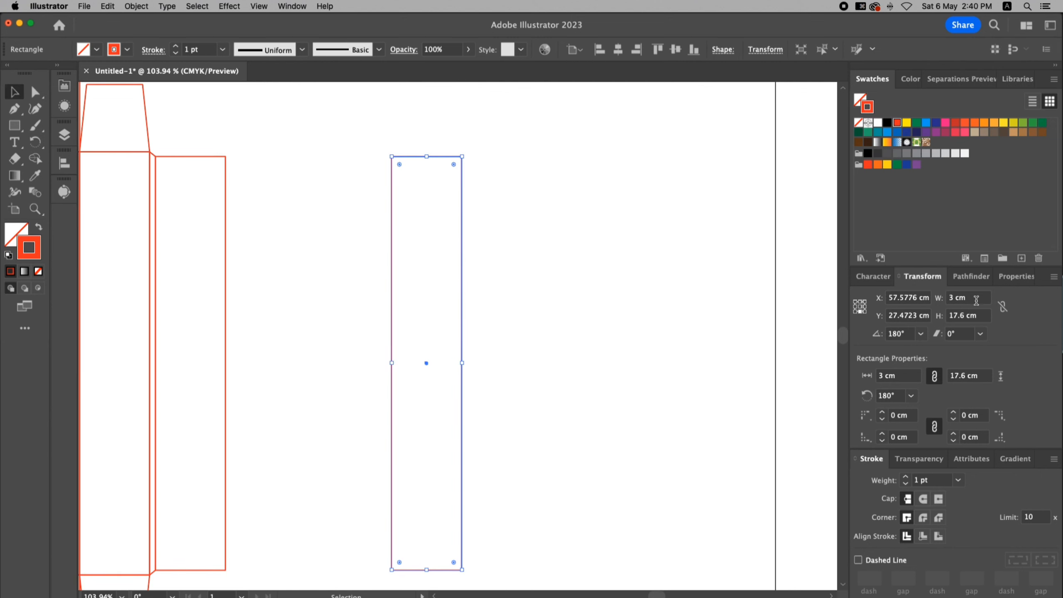
{"action": "type", "text": "-"}
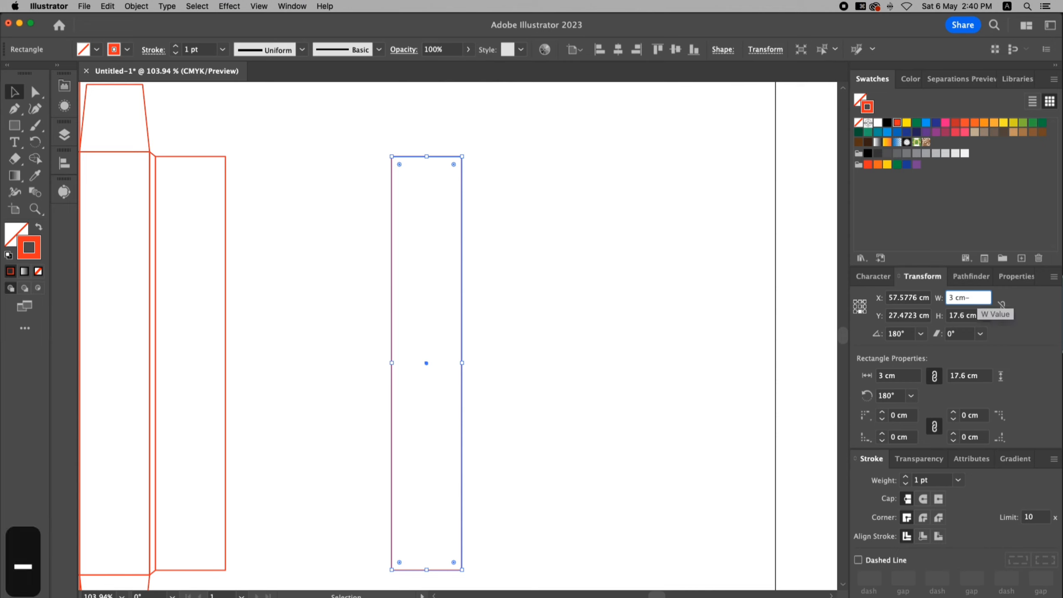
{"action": "type", "text": "3mm"}
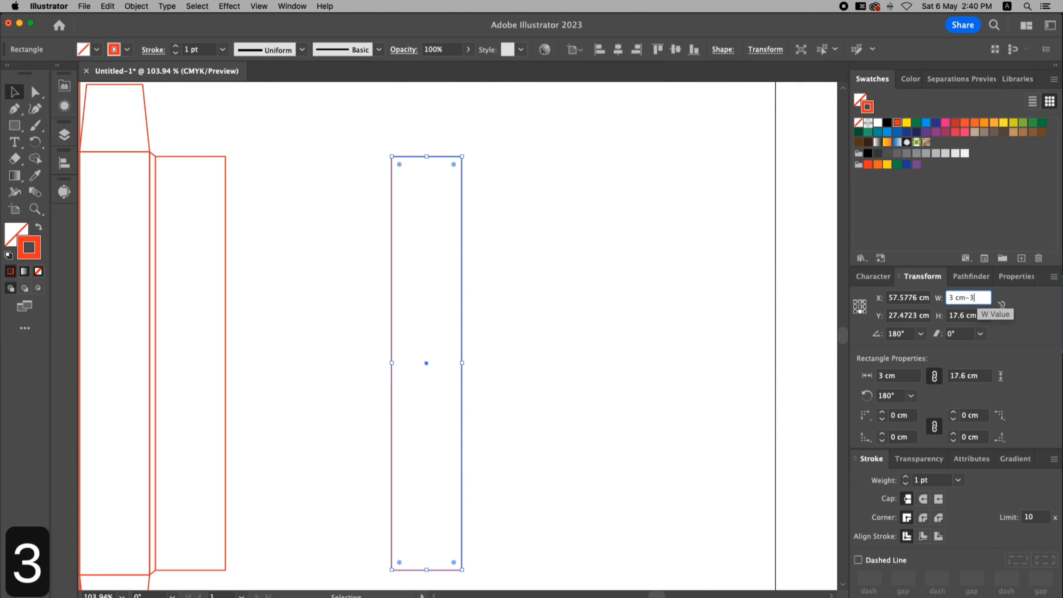
{"action": "key", "text": "Return"}
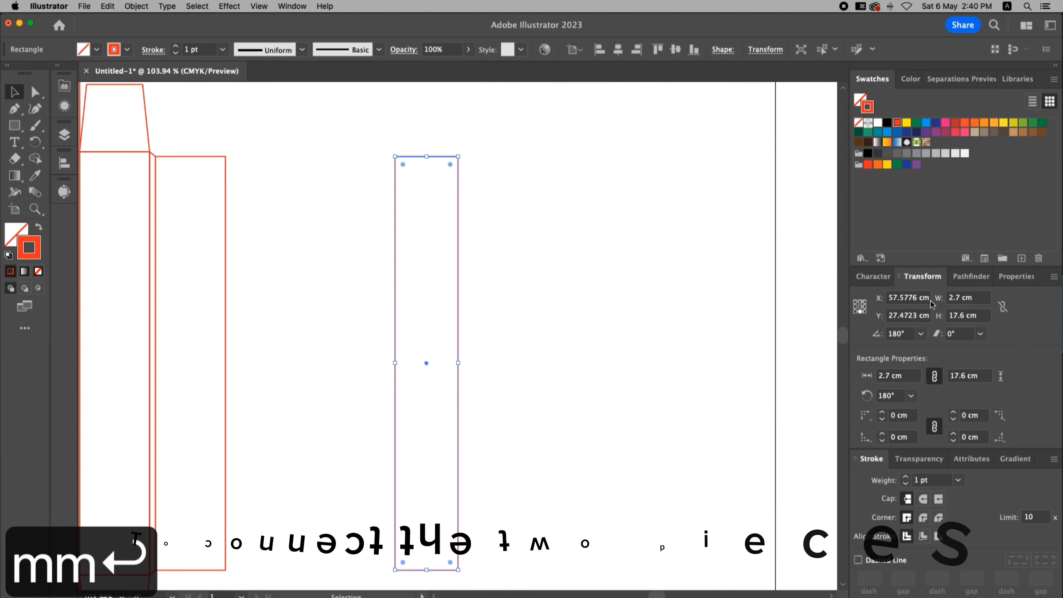
{"action": "left_click", "coordinate": [636, 266]}
{"action": "left_click_drag", "start_coordinate": [498, 213], "coordinate": [413, 236]}
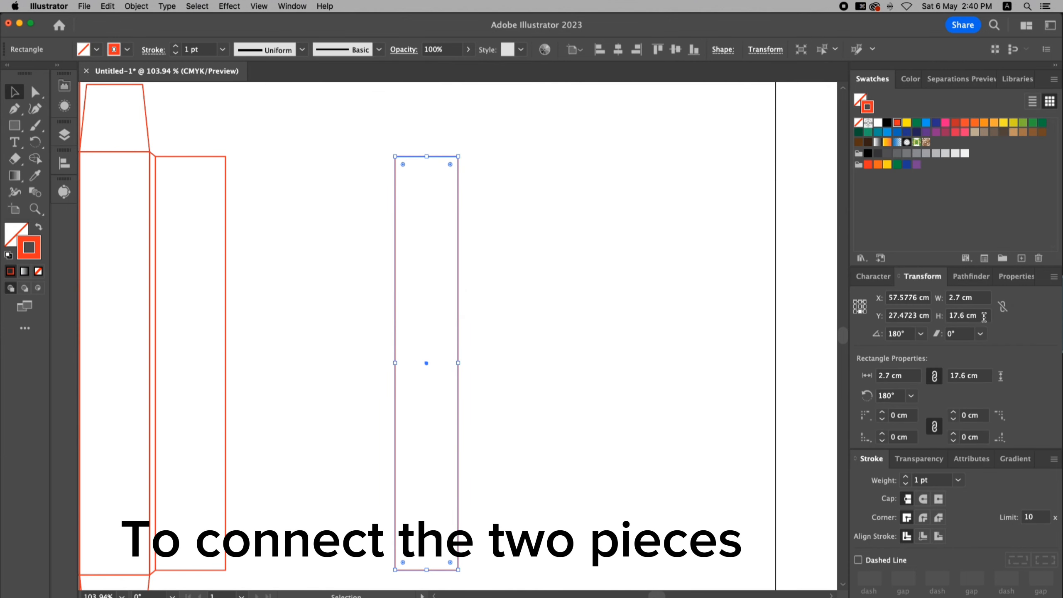
{"action": "type", "text": "-4MM"}
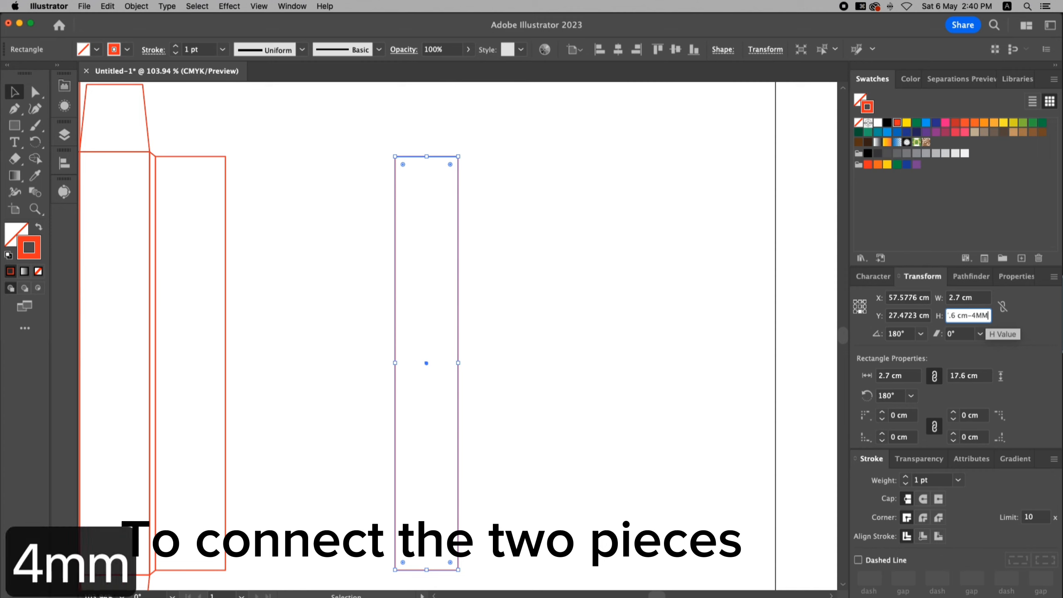
{"action": "key", "text": "Return"}
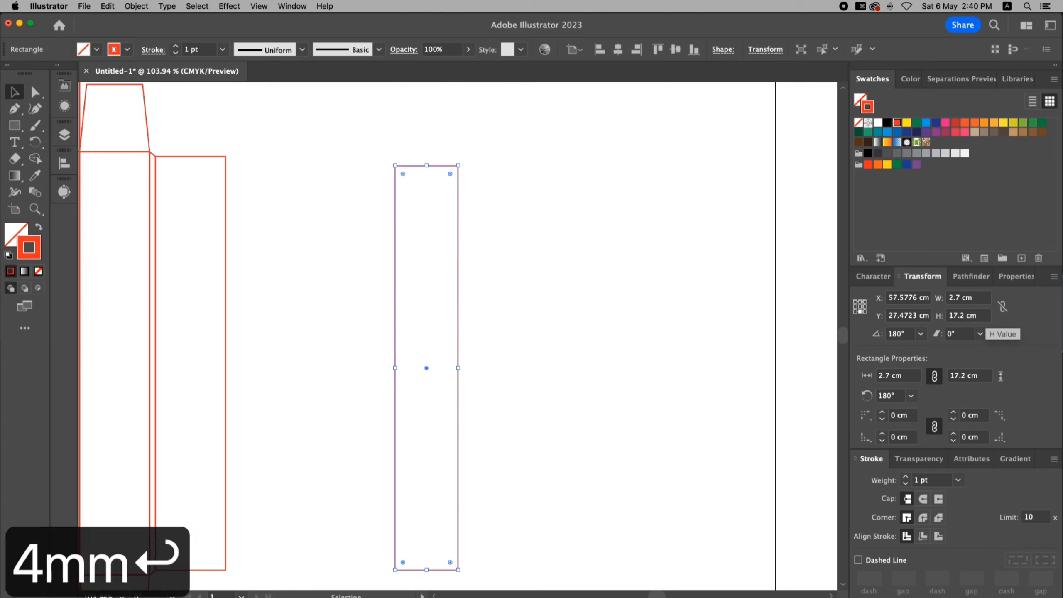
{"action": "left_click", "coordinate": [619, 253]}
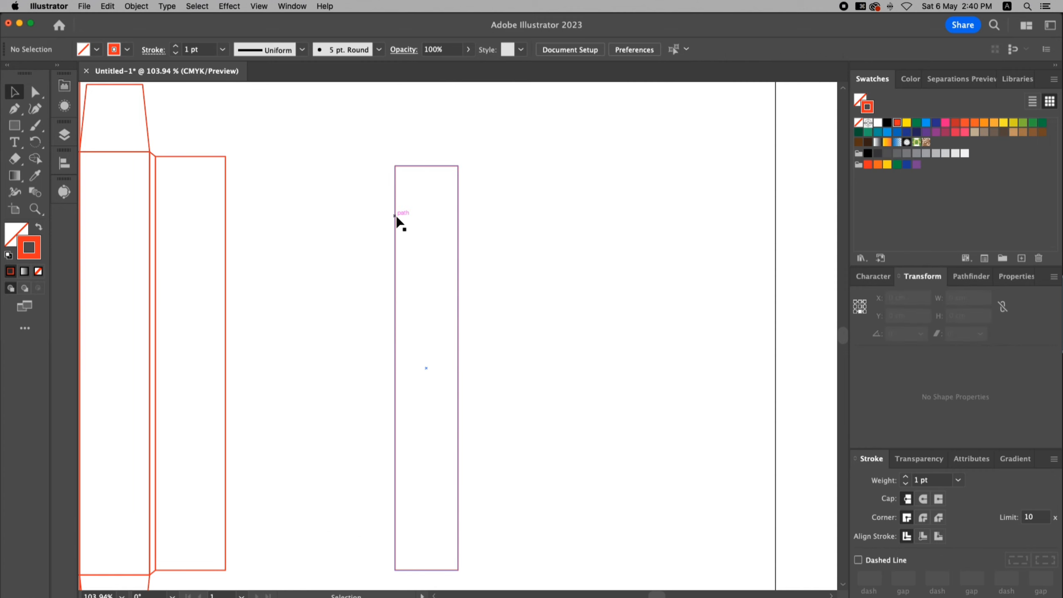
Duplicate the strip against its own right edge and set the copy's width to 0.3 cm
{"action": "left_click_drag", "start_coordinate": [396, 216], "coordinate": [491, 221]}
{"action": "key", "text": "space"}
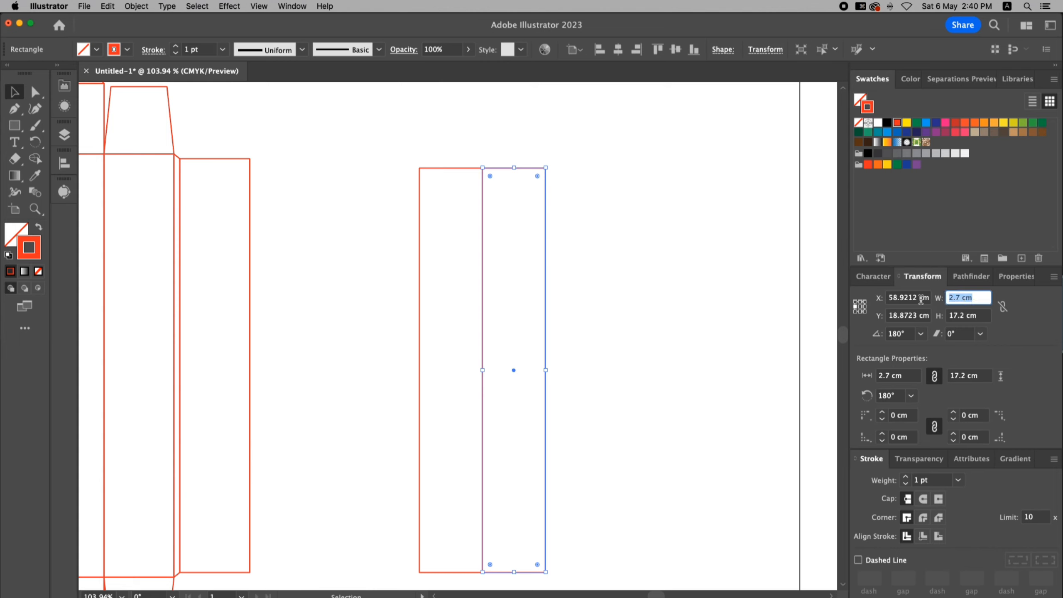
{"action": "type", "text": "0.3"}
{"action": "key", "text": "Return"}
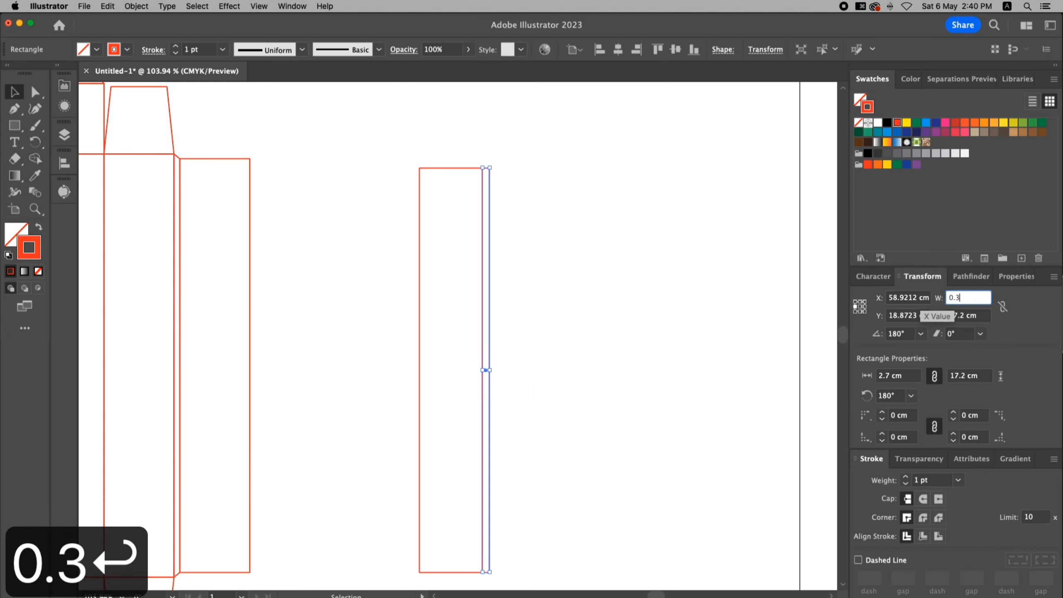
{"action": "left_click", "coordinate": [509, 217]}
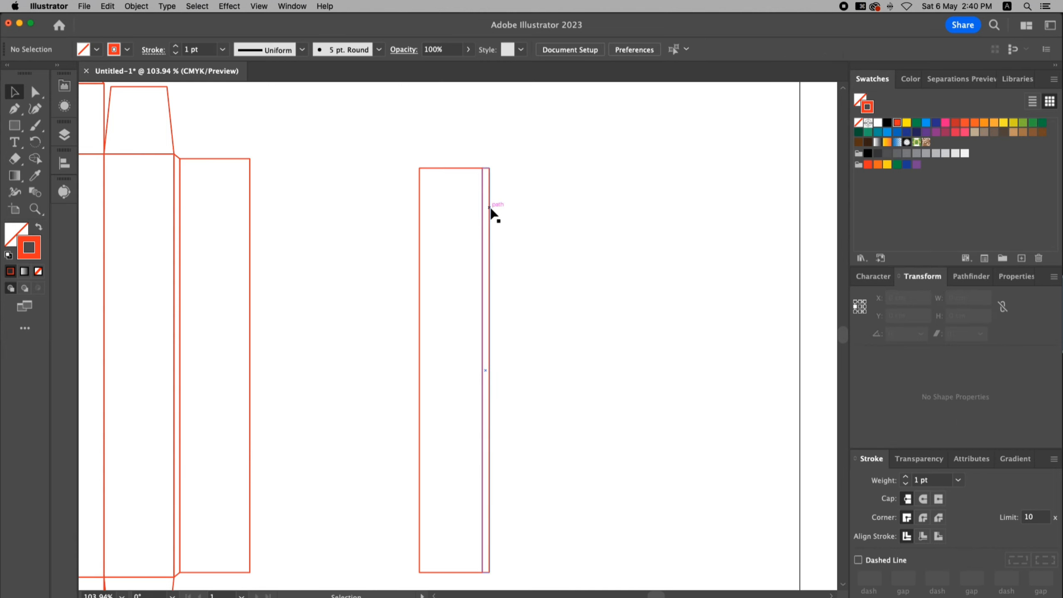
Duplicate the 0.3 cm strip directly against its right edge to form a pair of narrow strips
{"action": "left_click_drag", "start_coordinate": [489, 207], "coordinate": [401, 158]}
{"action": "key", "text": "cmd+z"}
{"action": "key", "text": "z"}
{"action": "key", "text": "v"}
{"action": "left_click", "coordinate": [587, 255]}
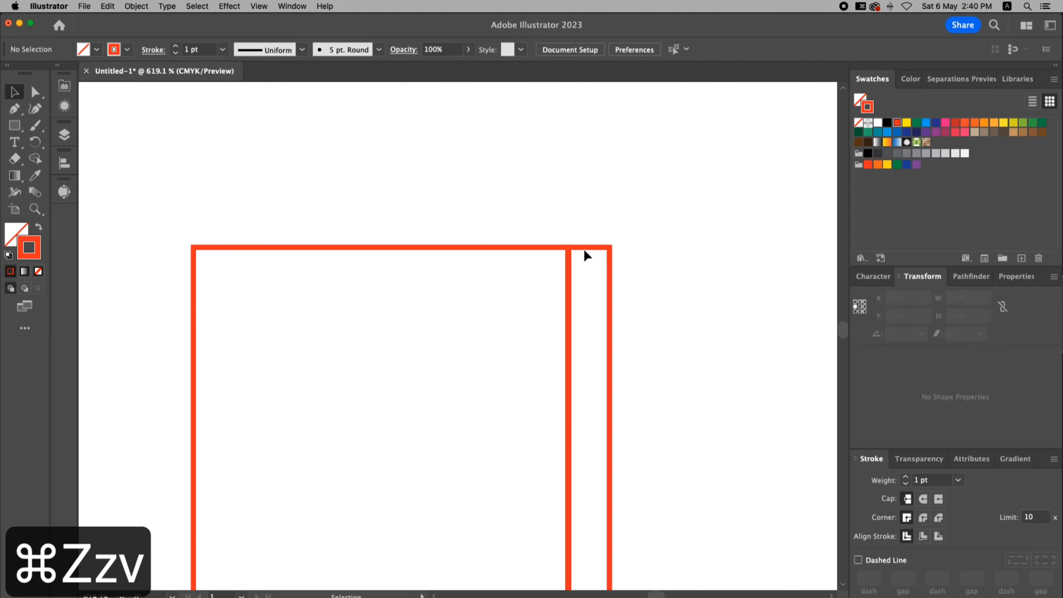
{"action": "left_click_drag", "start_coordinate": [585, 251], "coordinate": [627, 251]}
{"action": "key", "text": "cmd+0"}
{"action": "left_click", "coordinate": [621, 229]}
Duplicate the 2.7 cm wide strip onto the outer right edge of the narrow pair
{"action": "key", "text": "space"}
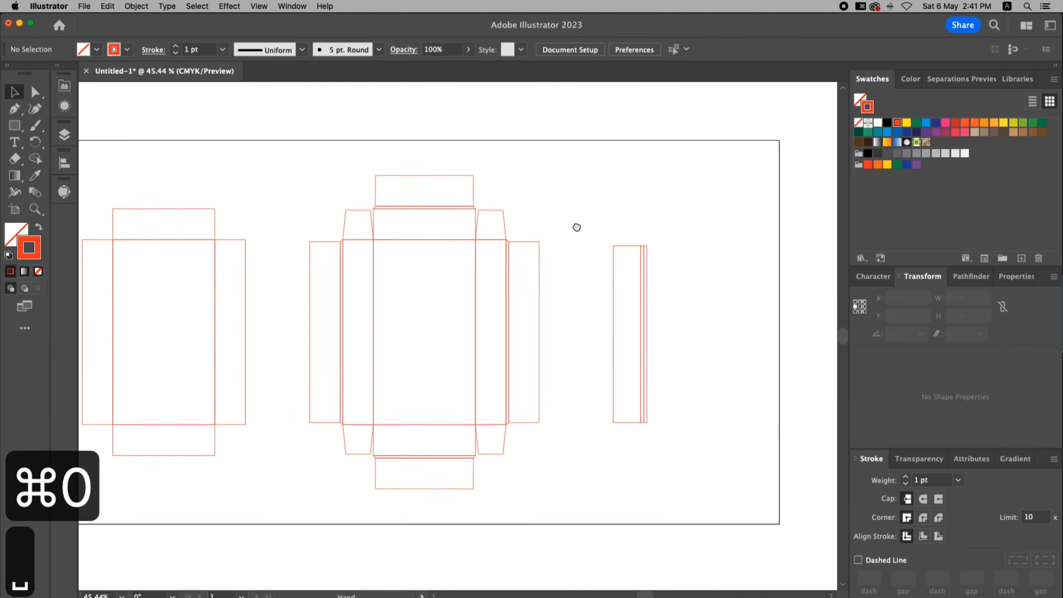
{"action": "key", "text": "z"}
{"action": "left_click_drag", "start_coordinate": [536, 205], "coordinate": [786, 362]}
{"action": "key", "text": "v"}
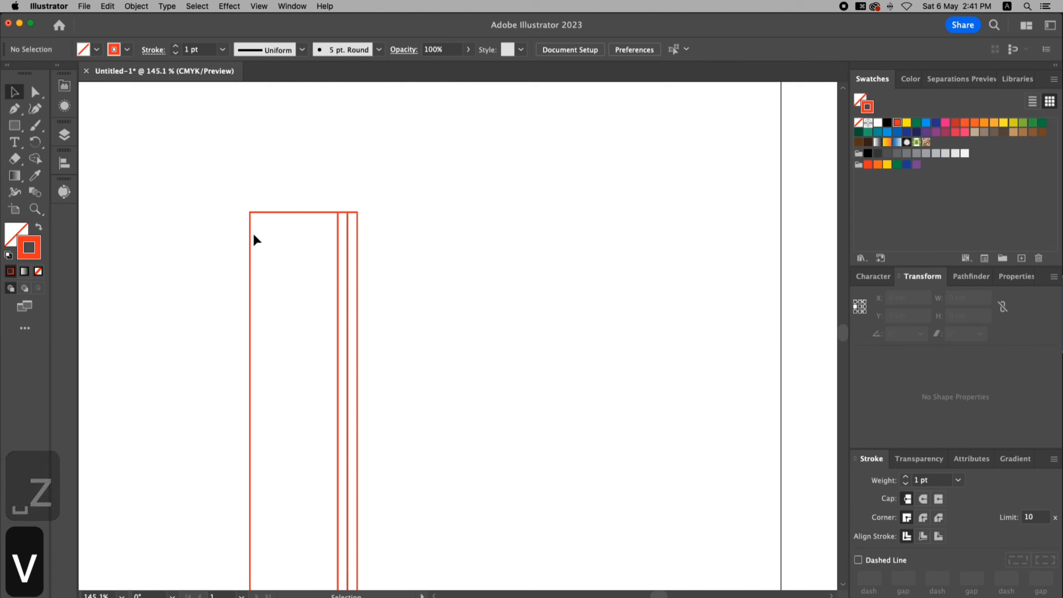
{"action": "left_click_drag", "start_coordinate": [254, 235], "coordinate": [359, 232]}
{"action": "key", "text": "space"}
{"action": "left_click_drag", "start_coordinate": [344, 180], "coordinate": [415, 179]}
{"action": "left_click", "coordinate": [416, 179]}
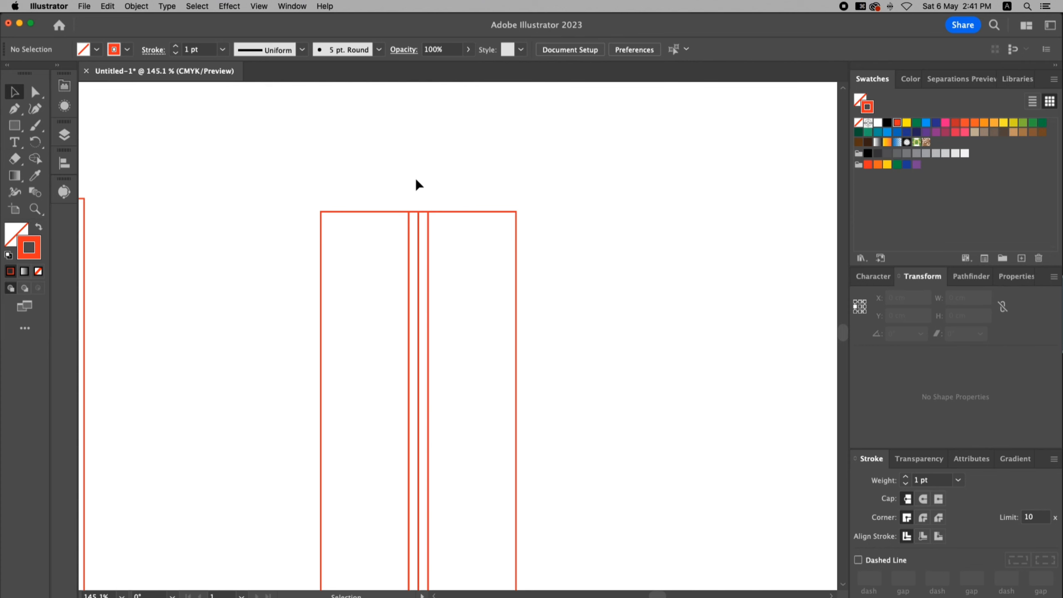
Set the keyboard increment to 0.3 cm and nudge the narrow strips' shared top corner points up by that amount
{"action": "left_click", "coordinate": [634, 50]}
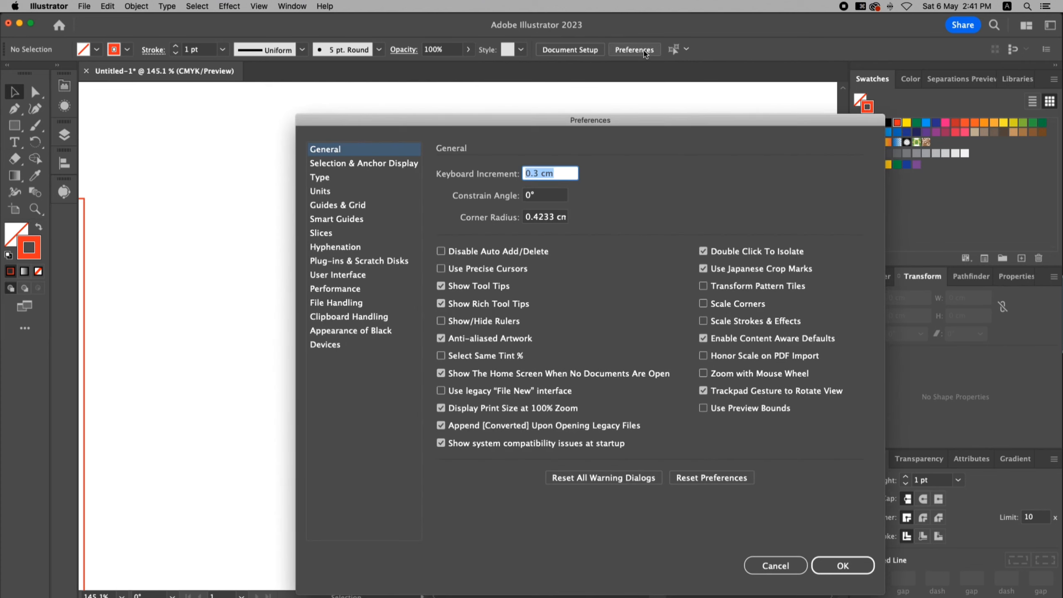
{"action": "type", "text": "0.3"}
{"action": "key", "text": "Return"}
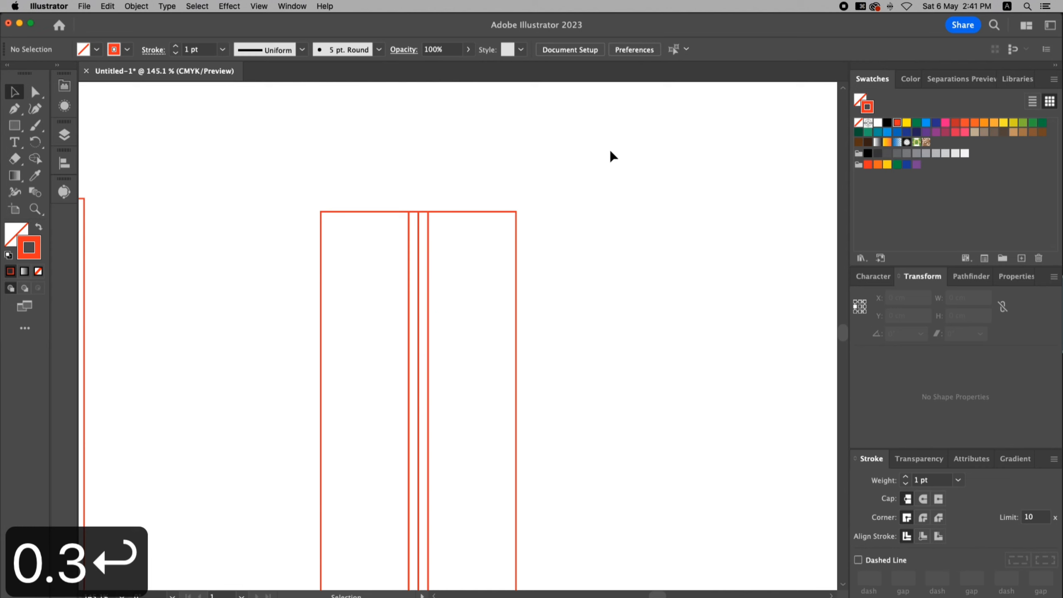
{"action": "key", "text": "z"}
{"action": "left_click_drag", "start_coordinate": [276, 171], "coordinate": [417, 223]}
{"action": "key", "text": "a"}
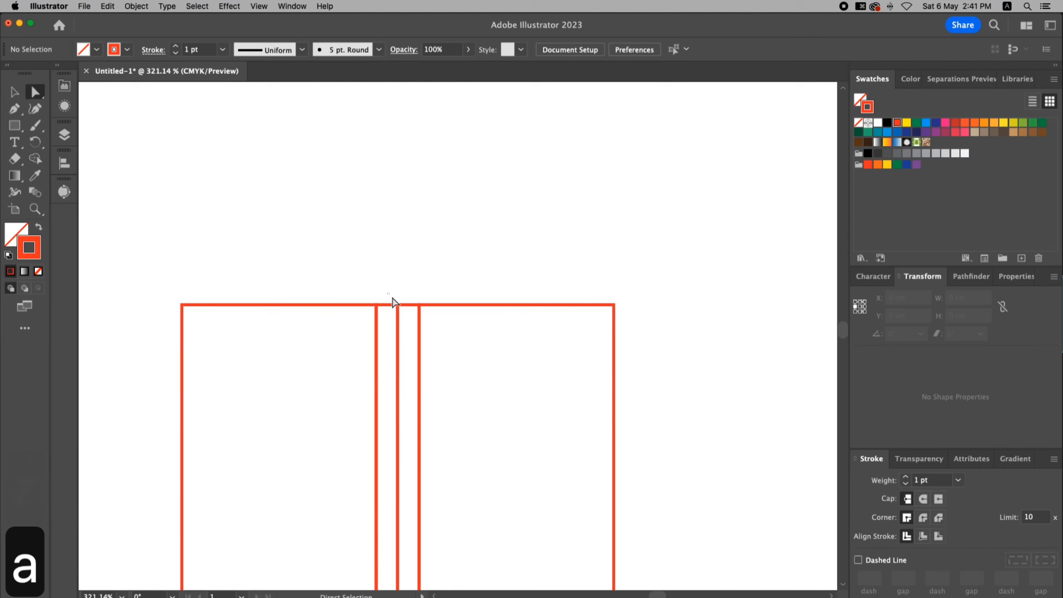
{"action": "left_click_drag", "start_coordinate": [392, 298], "coordinate": [408, 313]}
{"action": "key", "text": "Up"}
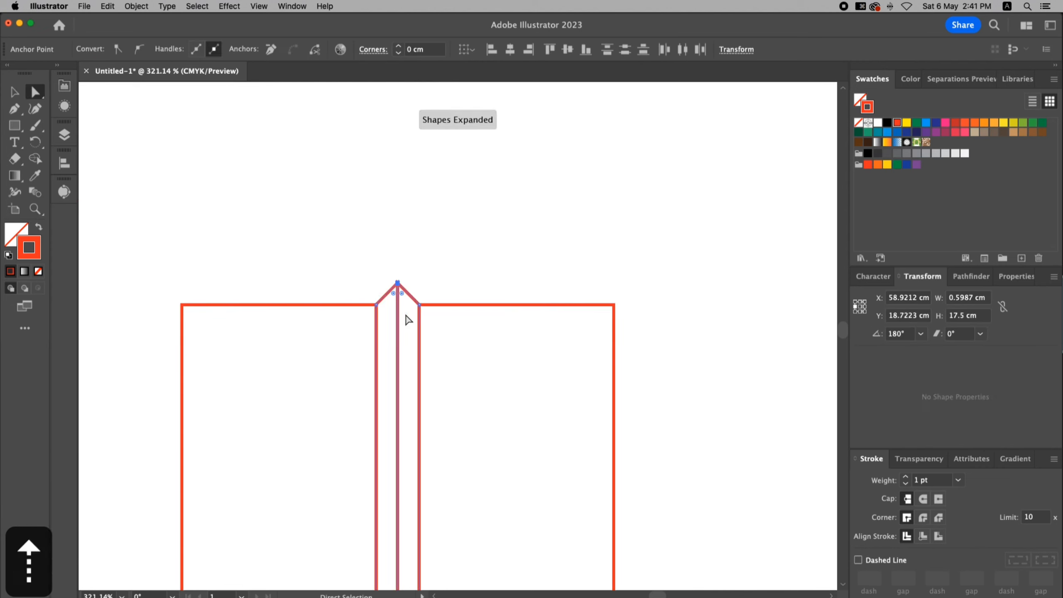
{"action": "left_click", "coordinate": [480, 256]}
Nudge the narrow strips' shared bottom corner points down by 0.3 cm to form a matching point
{"action": "scroll", "coordinate": [477, 254], "scroll_direction": "down", "scroll_amount": 10}
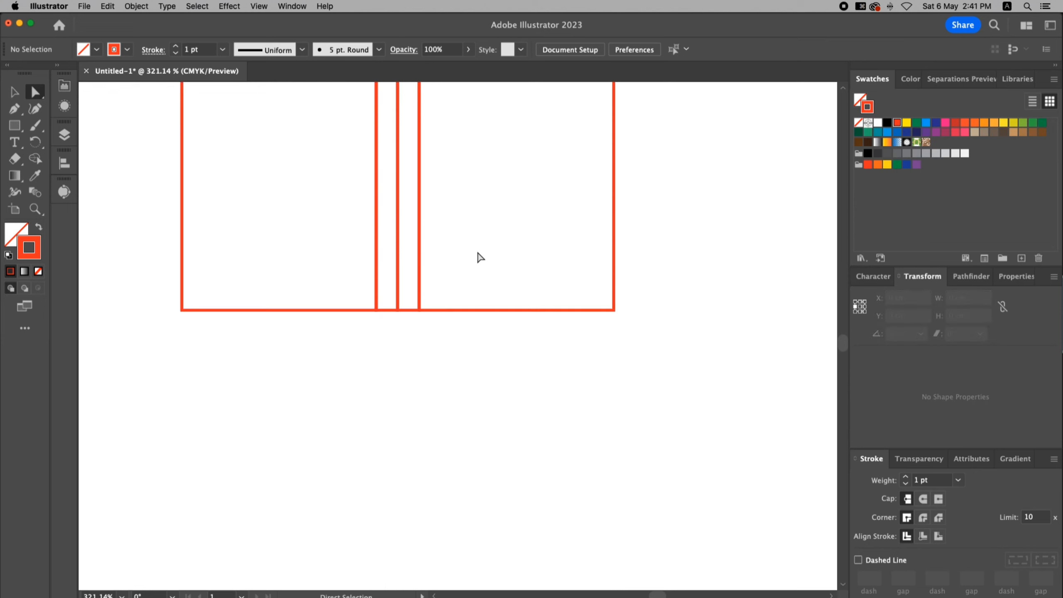
{"action": "left_click_drag", "start_coordinate": [408, 288], "coordinate": [409, 287]}
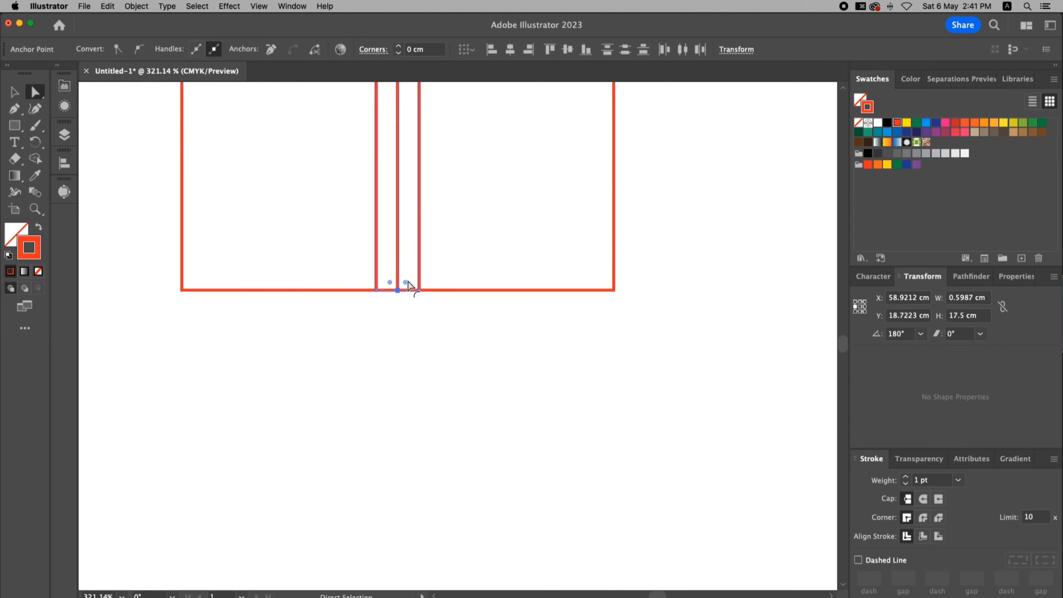
{"action": "key", "text": "Down"}
{"action": "left_click", "coordinate": [480, 366]}
{"action": "key", "text": "super+minus"}
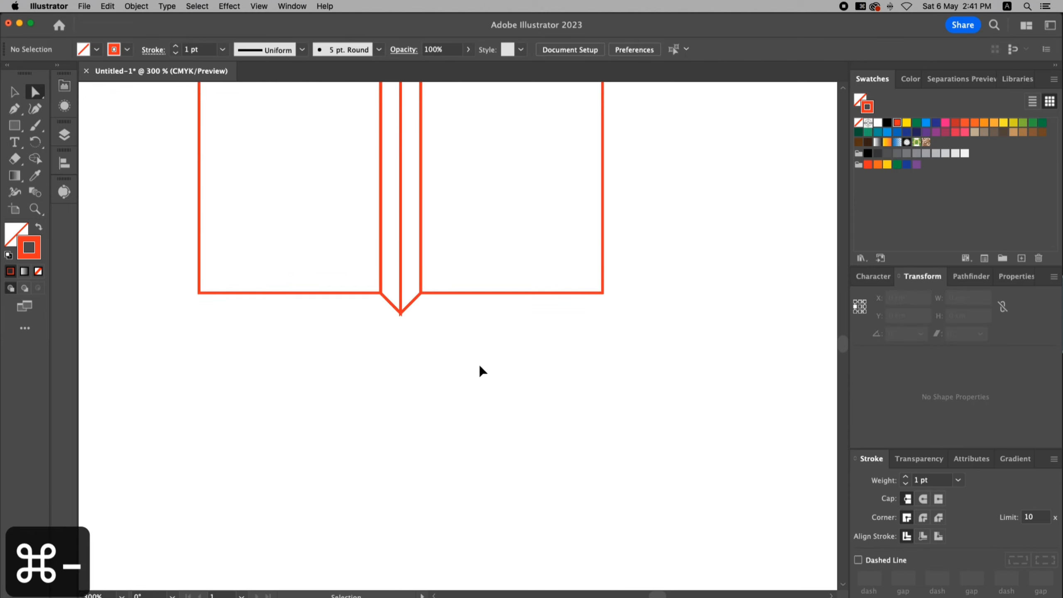
{"action": "key", "text": "super+minus"}
{"action": "key", "text": "super+minus"}
{"action": "key", "text": "super+minus"}
{"action": "key", "text": "space"}
{"action": "left_click_drag", "start_coordinate": [573, 217], "coordinate": [650, 406]}
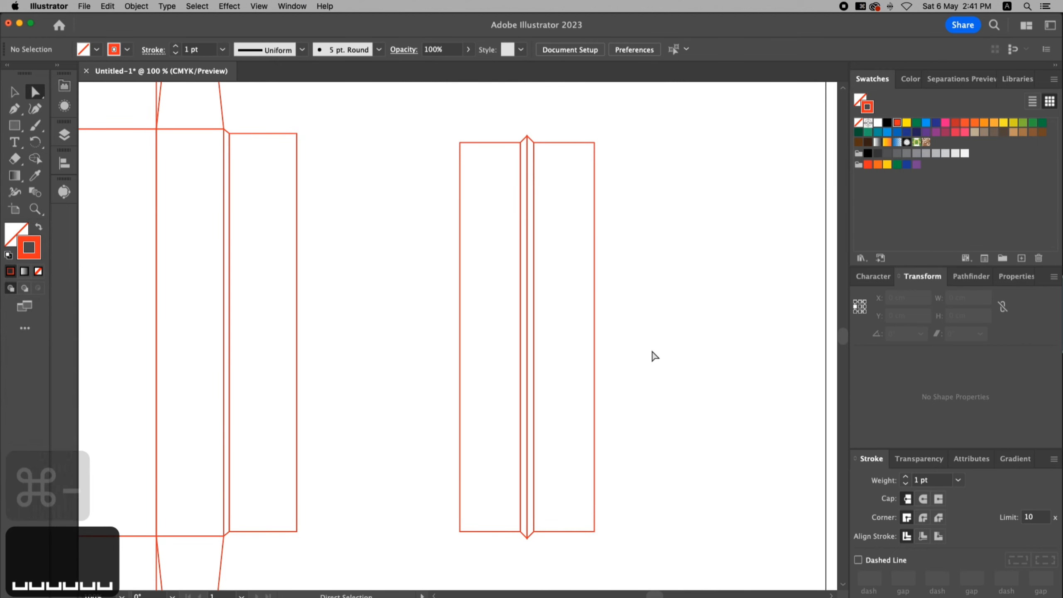
Select the whole connecting piece and move it horizontally closer to the paper wrap template
{"action": "key", "text": "super+0"}
{"action": "key", "text": "v"}
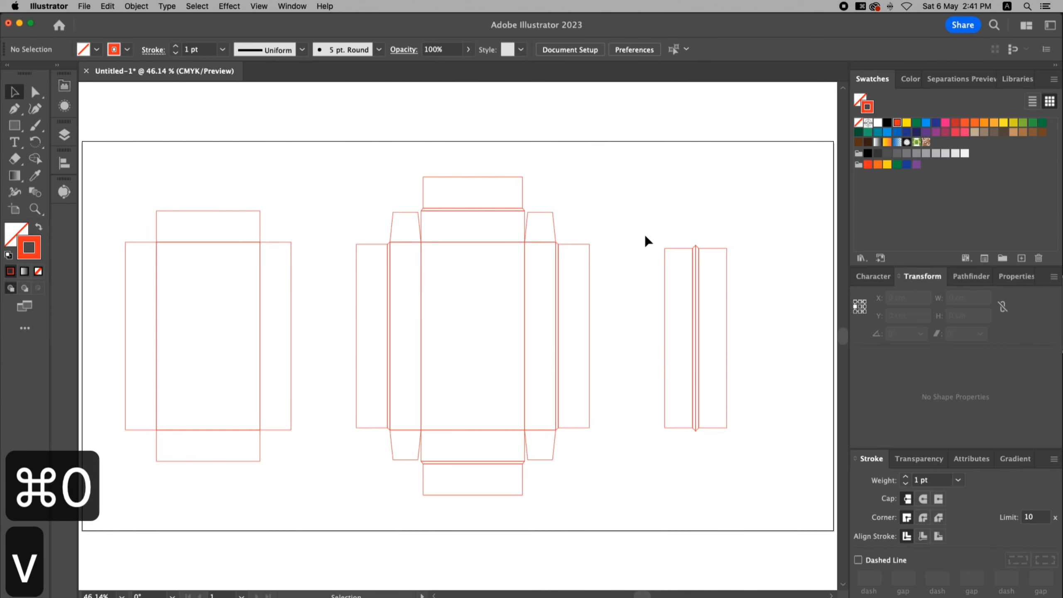
{"action": "left_click_drag", "start_coordinate": [641, 225], "coordinate": [747, 433]}
{"action": "left_click_drag", "start_coordinate": [729, 335], "coordinate": [701, 333]}
{"action": "left_click", "coordinate": [683, 201]}
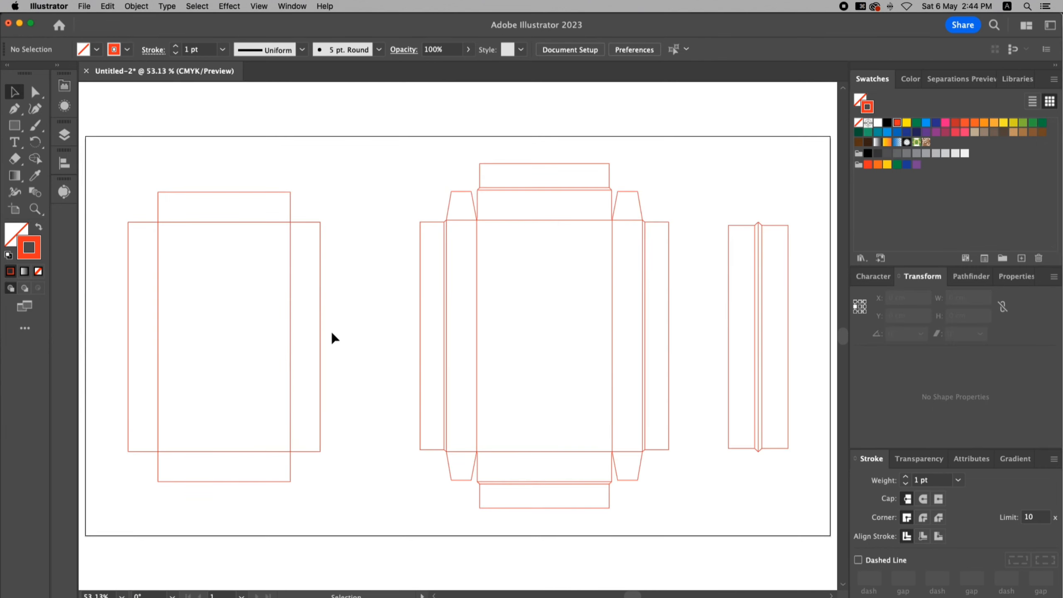
Draw a small upright rectangle for the magnet inside the outer edge of the grey board's right-hand side panel
{"action": "key", "text": "z"}
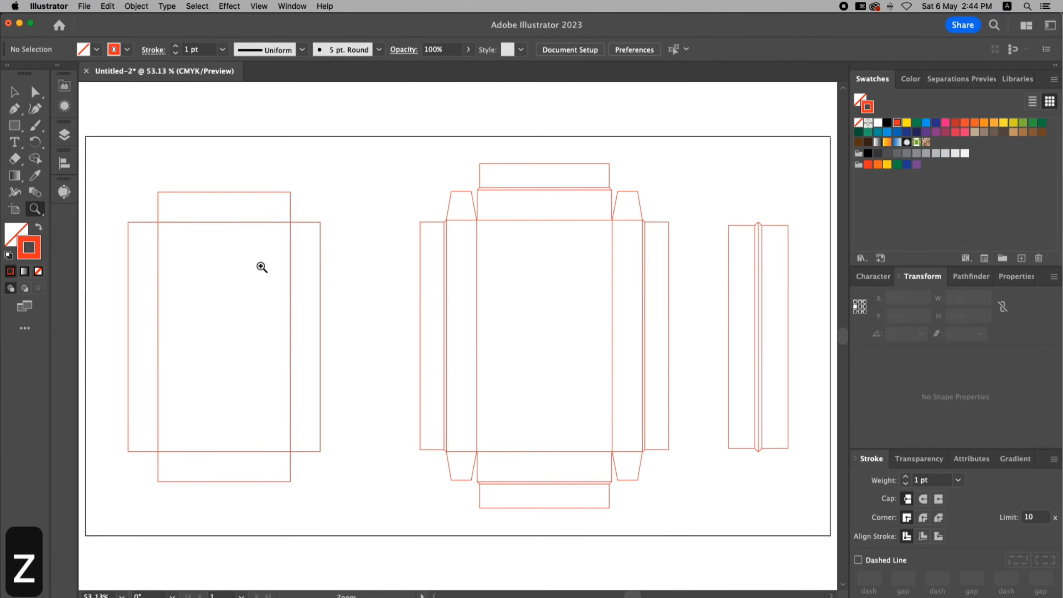
{"action": "left_click_drag", "start_coordinate": [257, 262], "coordinate": [378, 386]}
{"action": "key", "text": "v"}
{"action": "key", "text": "m"}
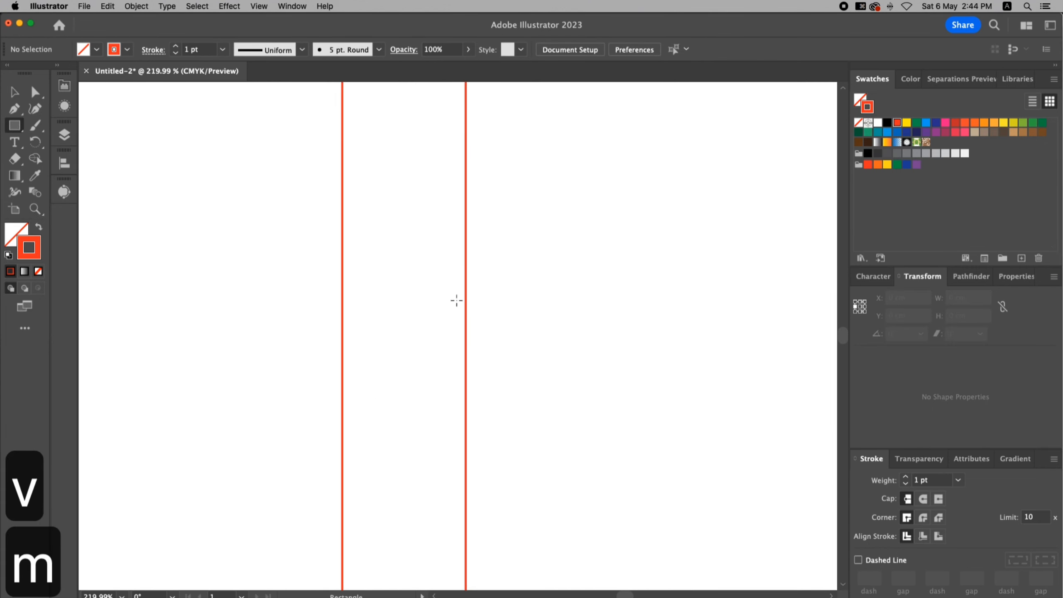
{"action": "left_click_drag", "start_coordinate": [466, 291], "coordinate": [437, 357]}
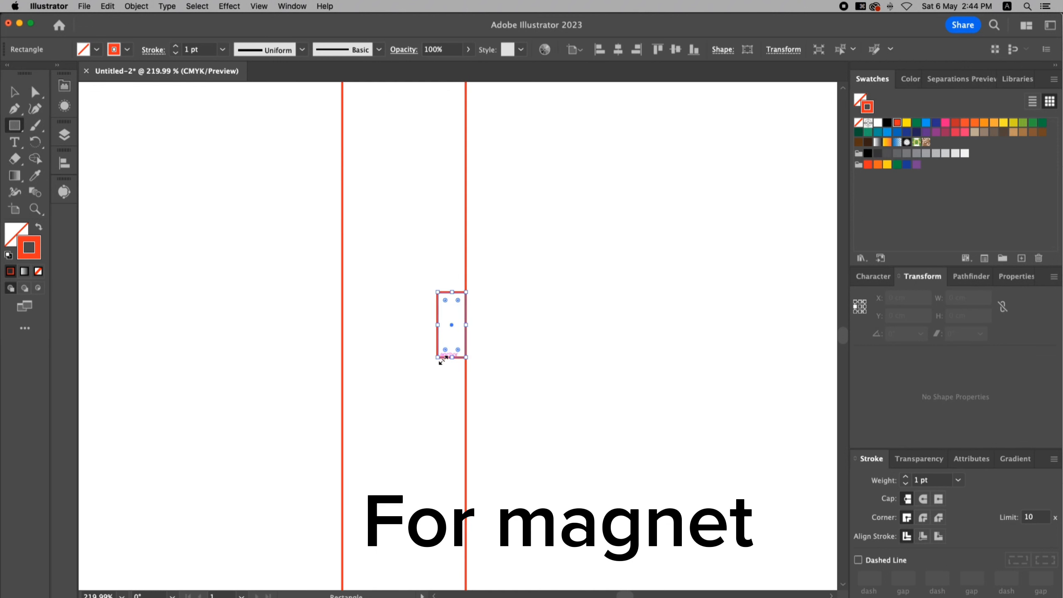
Resize the small magnet rectangle to 0.5 cm wide and 2 cm high, keeping it against the panel's outer edge
{"action": "key", "text": "v"}
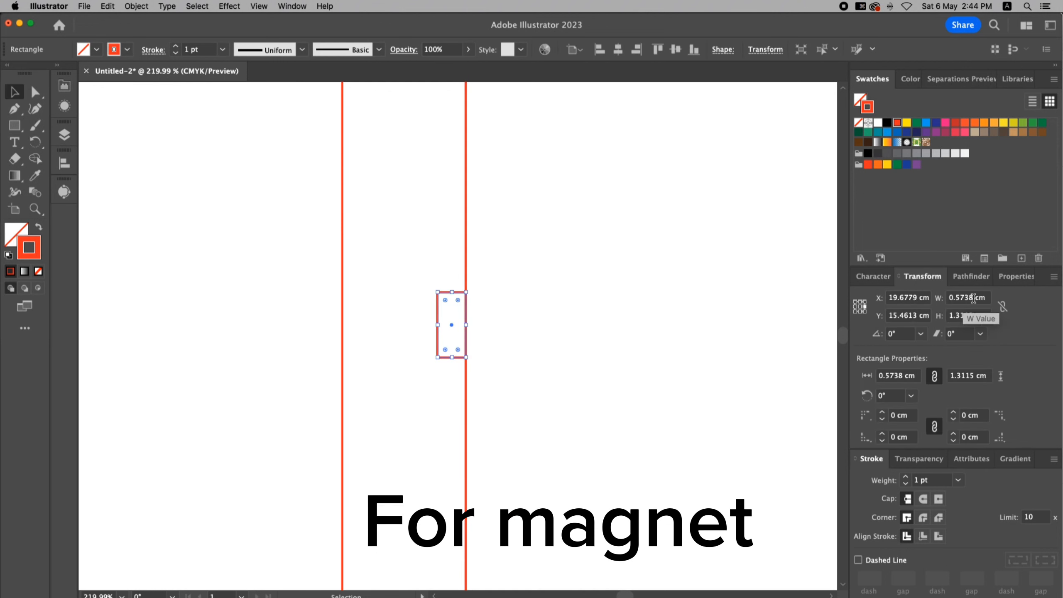
{"action": "type", "text": "0.5"}
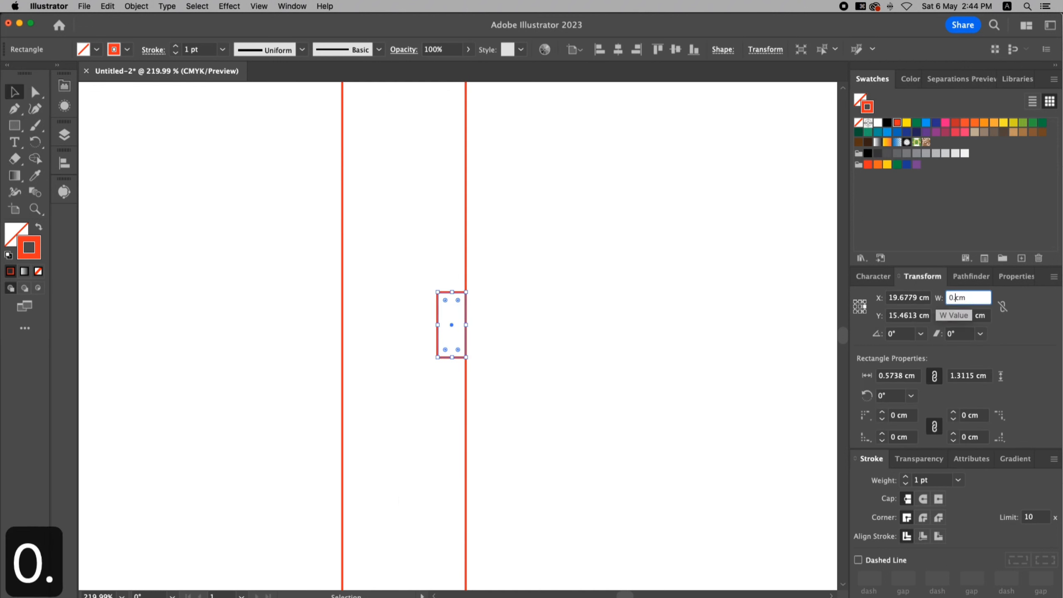
{"action": "key", "text": "Return"}
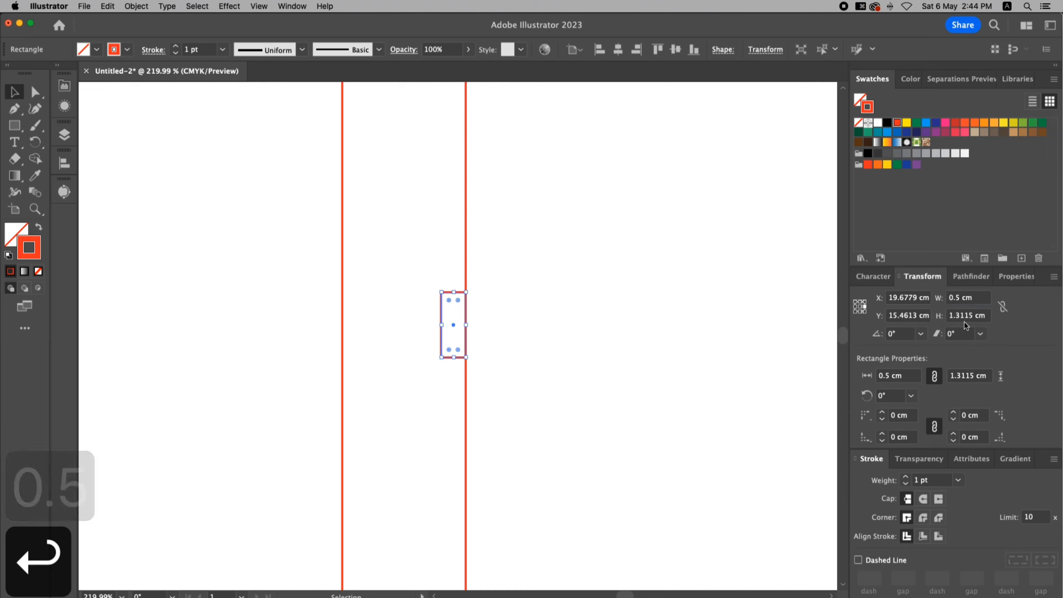
{"action": "left_click_drag", "start_coordinate": [975, 316], "coordinate": [911, 318]}
{"action": "type", "text": "2"}
{"action": "key", "text": "Return"}
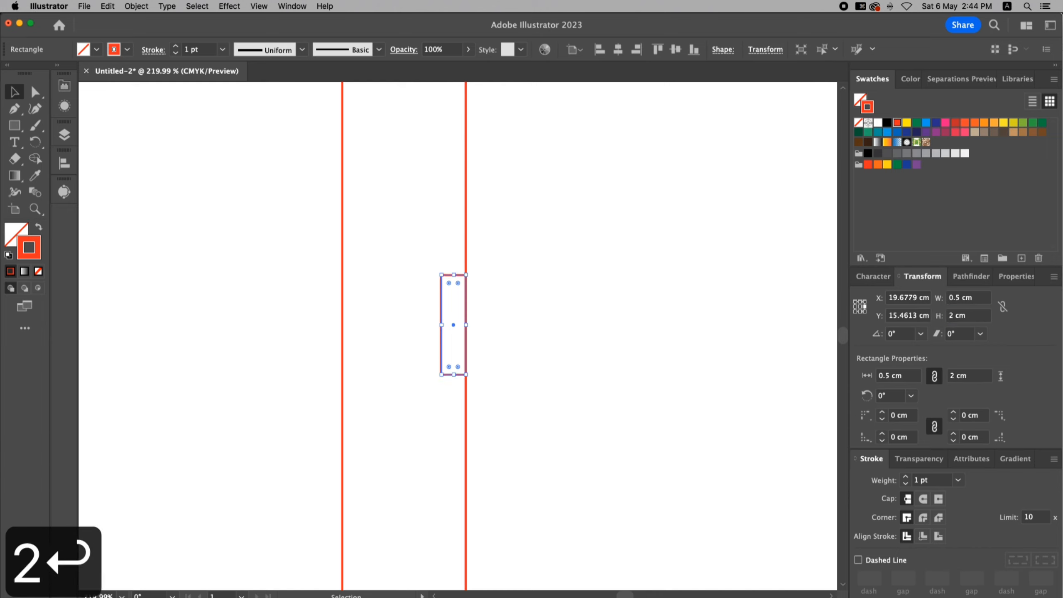
Align the magnet rectangle to the vertical centre of the grey board's right-hand side panel
{"action": "key", "text": "v"}
{"action": "left_click", "coordinate": [467, 238]}
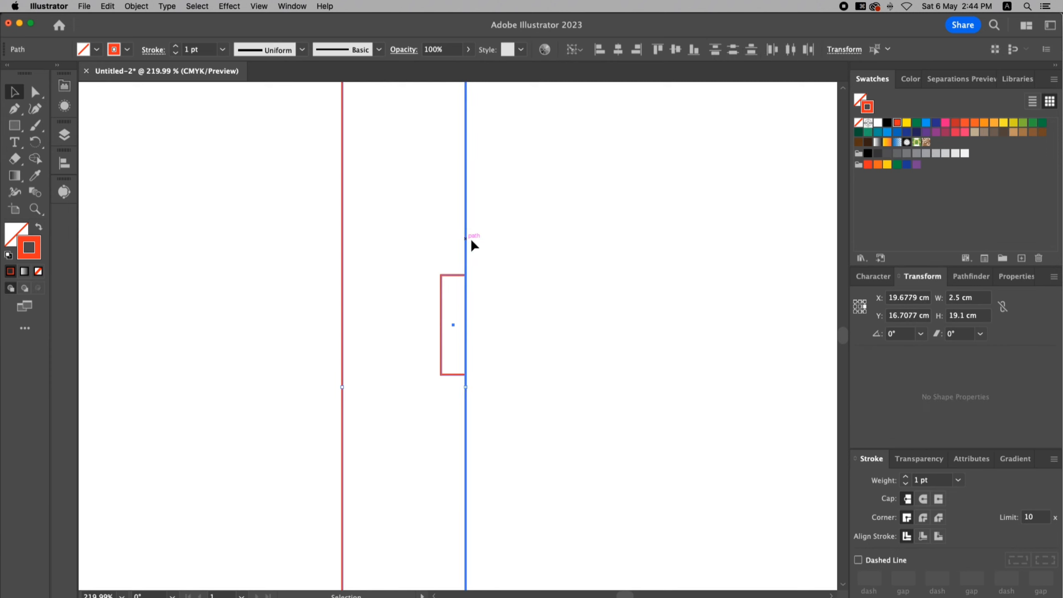
{"action": "left_click", "coordinate": [675, 49]}
{"action": "left_click", "coordinate": [493, 340]}
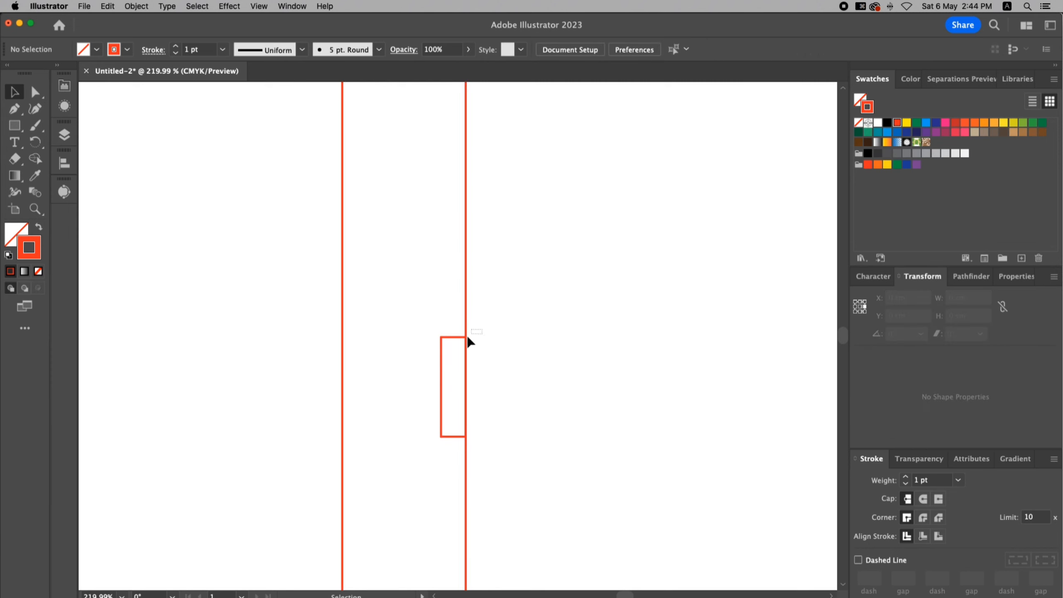
Subtract the magnet rectangle from the right-hand side panel with Minus Front to cut a notch in its outer edge
{"action": "left_click_drag", "start_coordinate": [467, 337], "coordinate": [513, 348]}
{"action": "key", "text": "space"}
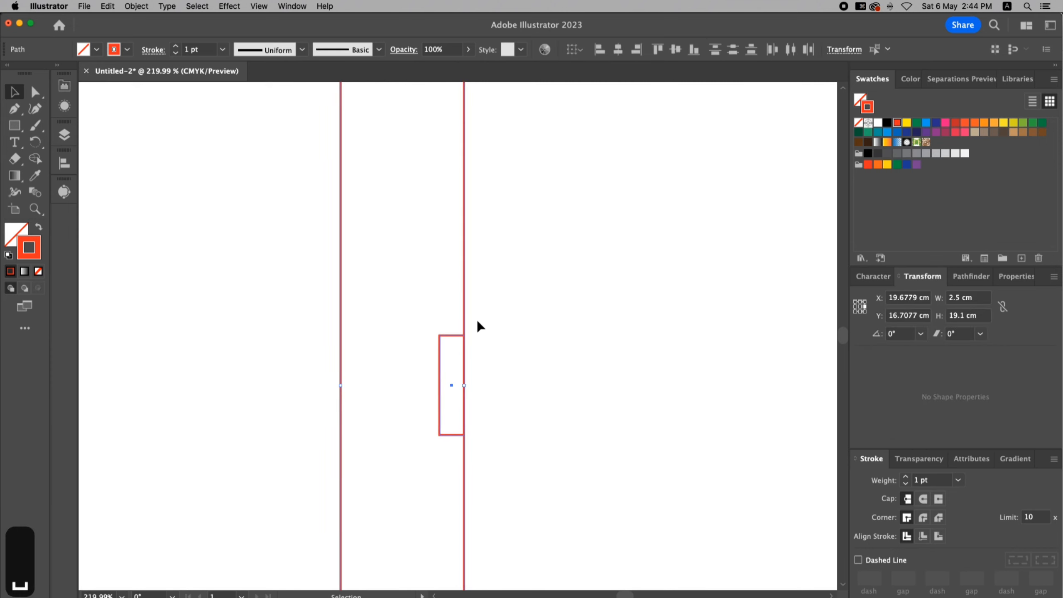
{"action": "left_click", "coordinate": [971, 276]}
{"action": "left_click", "coordinate": [888, 400]}
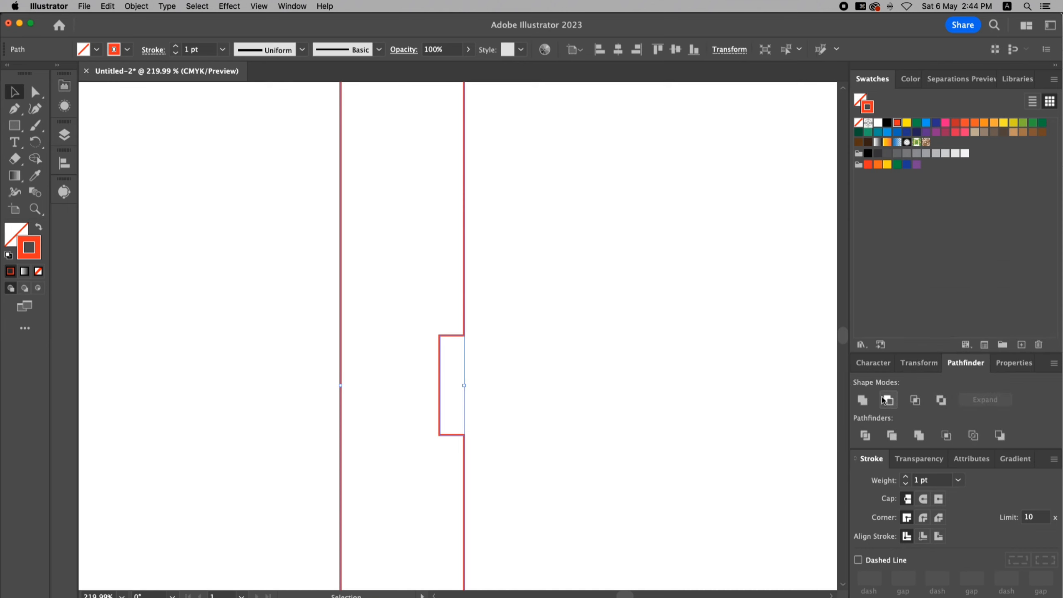
{"action": "left_click", "coordinate": [651, 356]}
{"action": "key", "text": "super+minus"}
{"action": "key", "text": "super+minus"}
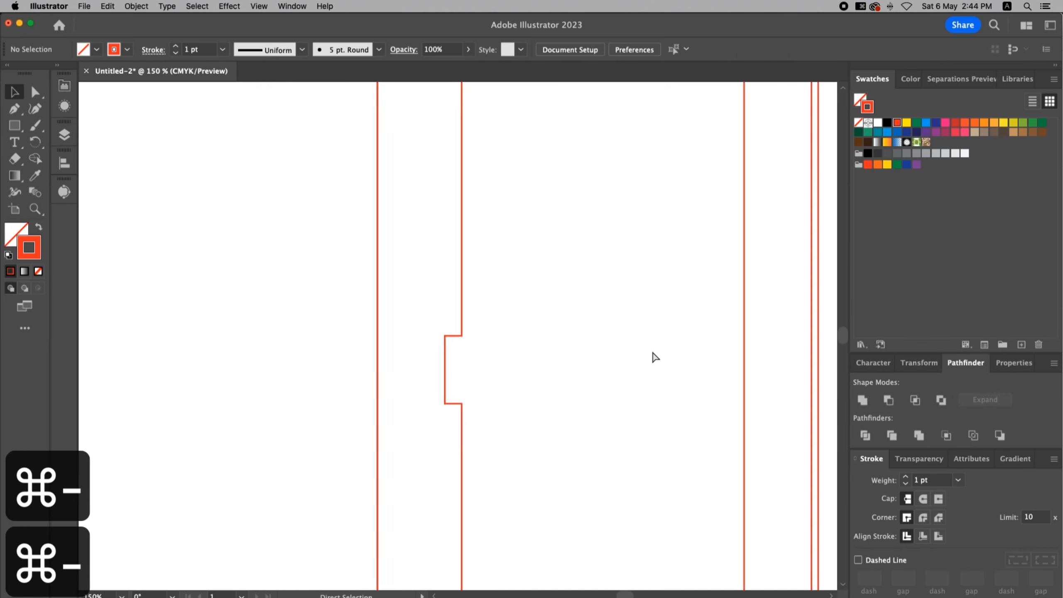
{"action": "key", "text": "super+0"}
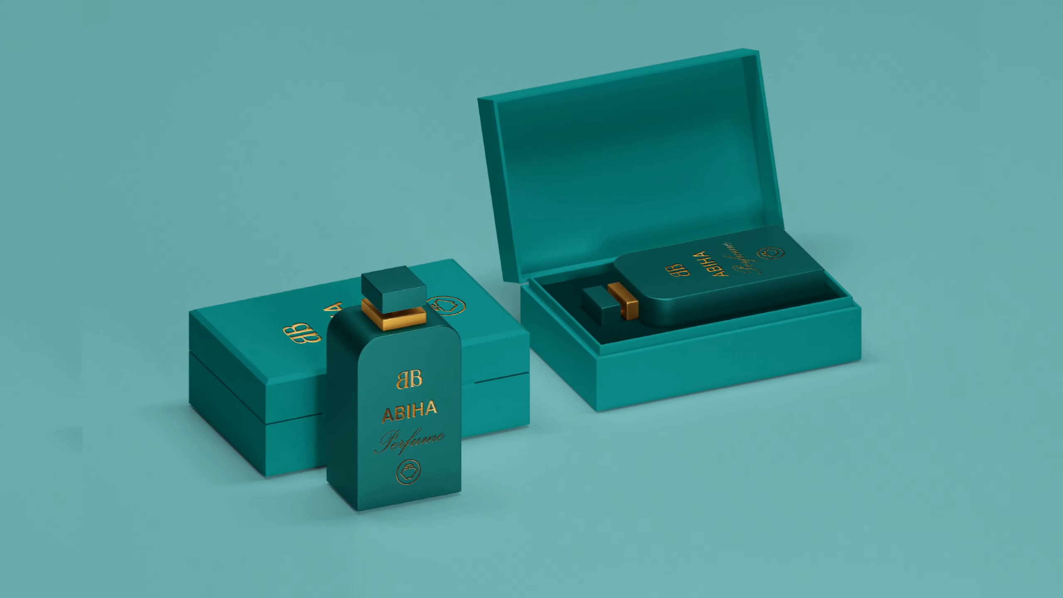